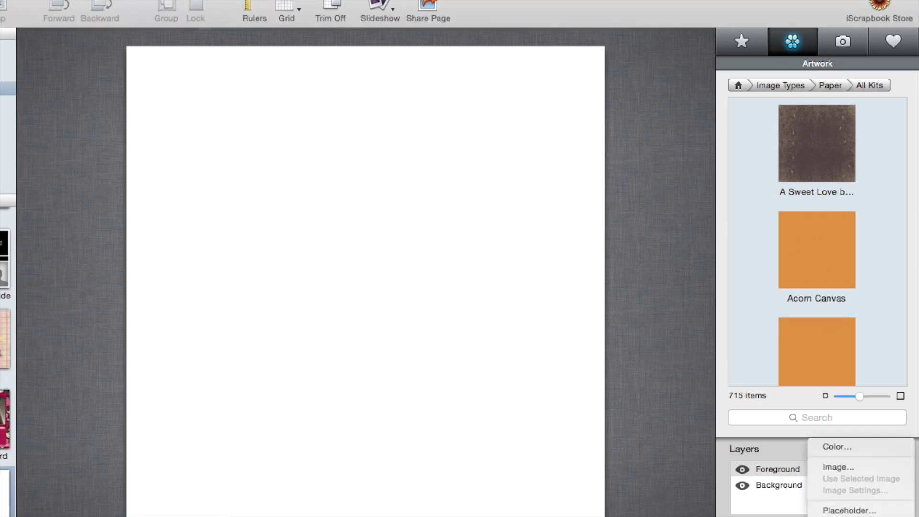
Set Screen Shot 2015-02-15 at 7.53.37 PM from the Desktop as the page's background image, using the Scale to fit position
{"action": "left_click", "coordinate": [847, 464]}
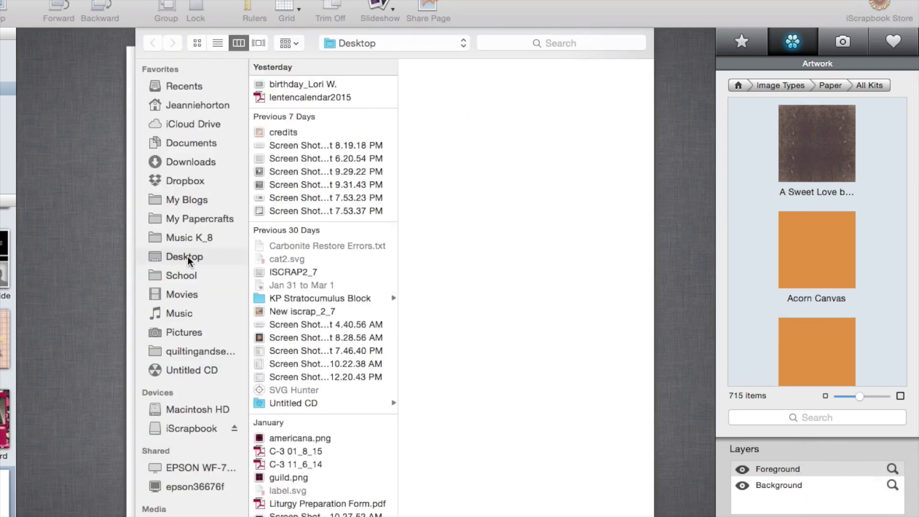
{"action": "left_click", "coordinate": [338, 207]}
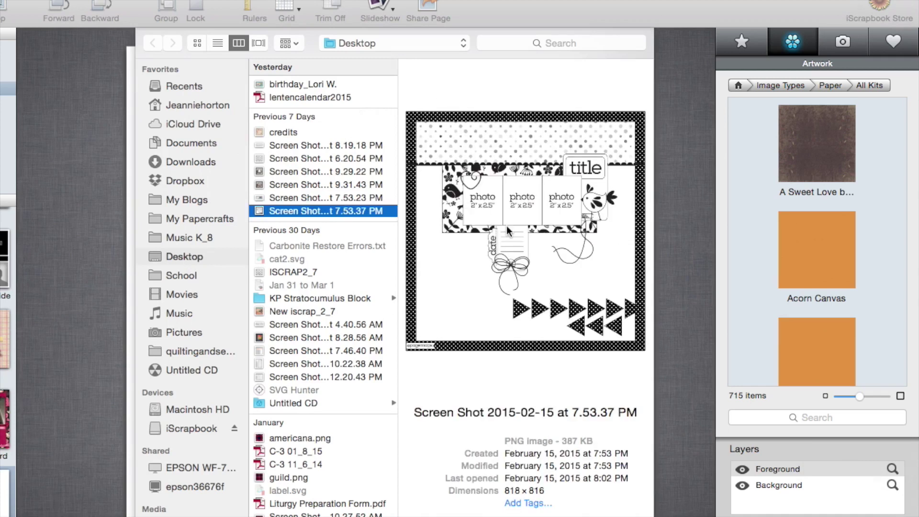
{"action": "key", "text": "Return"}
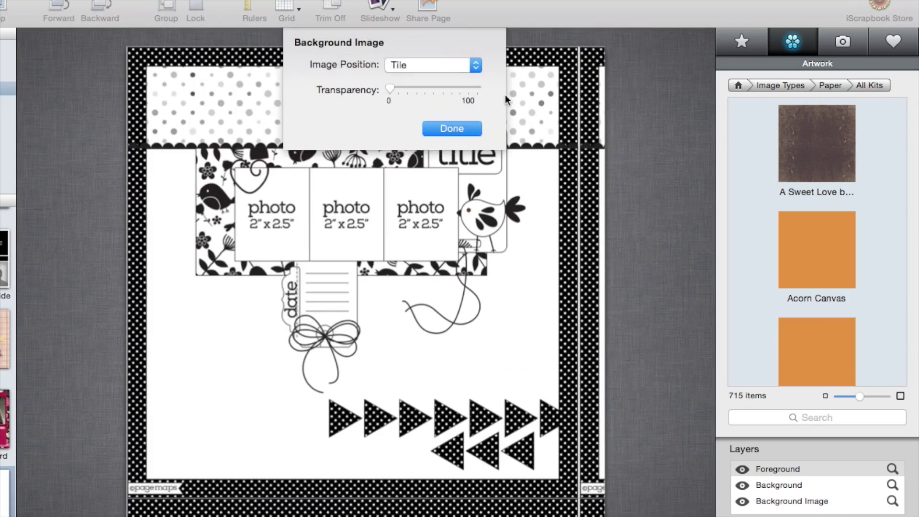
{"action": "left_click", "coordinate": [480, 67]}
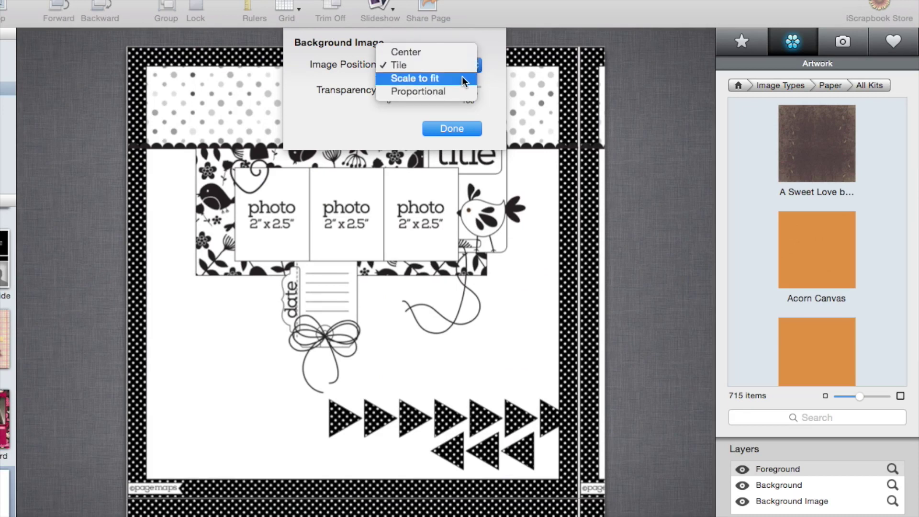
{"action": "left_click", "coordinate": [464, 79]}
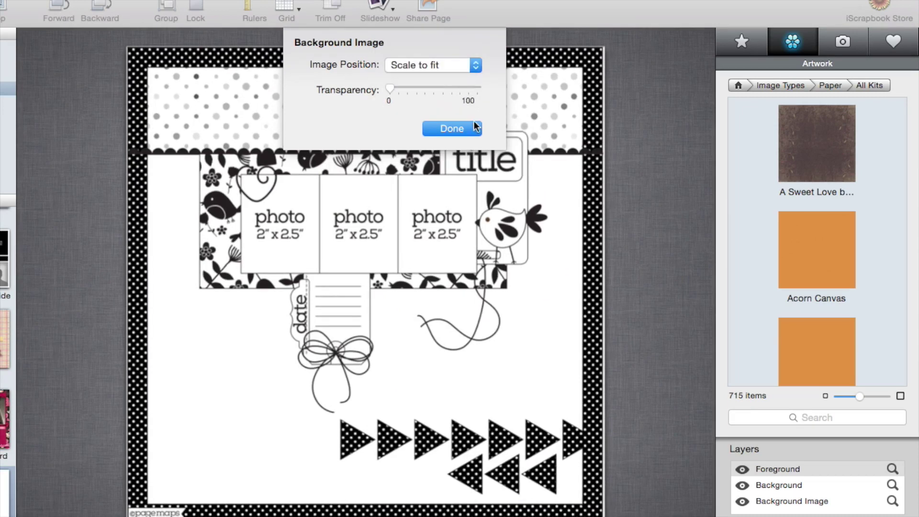
{"action": "left_click", "coordinate": [462, 131]}
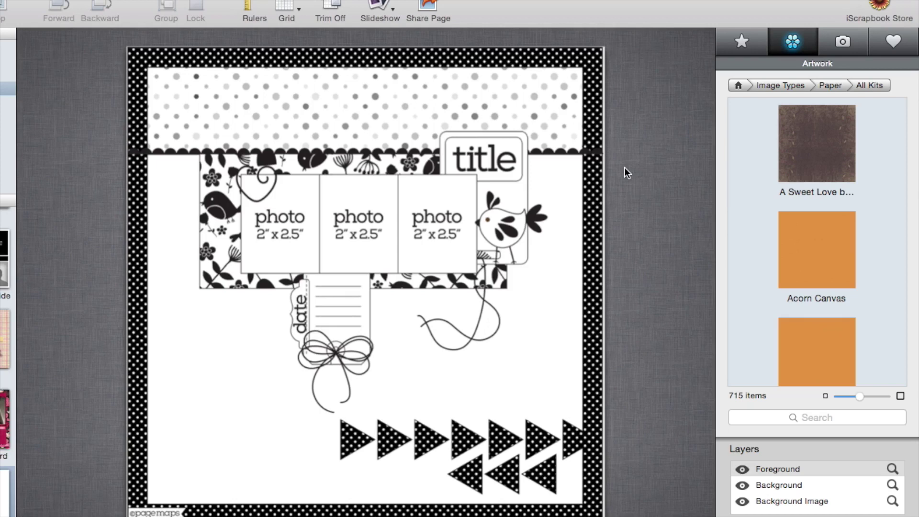
Add a rectangle shape and size it to cover the polka-dot strip at the head of the sketch
{"action": "left_click", "coordinate": [742, 40]}
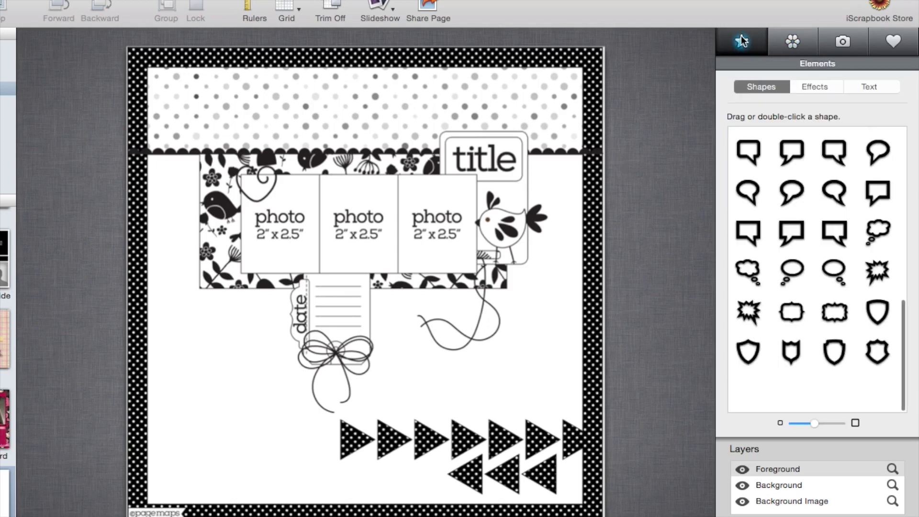
{"action": "scroll", "coordinate": [761, 165], "scroll_direction": "up", "scroll_amount": 10}
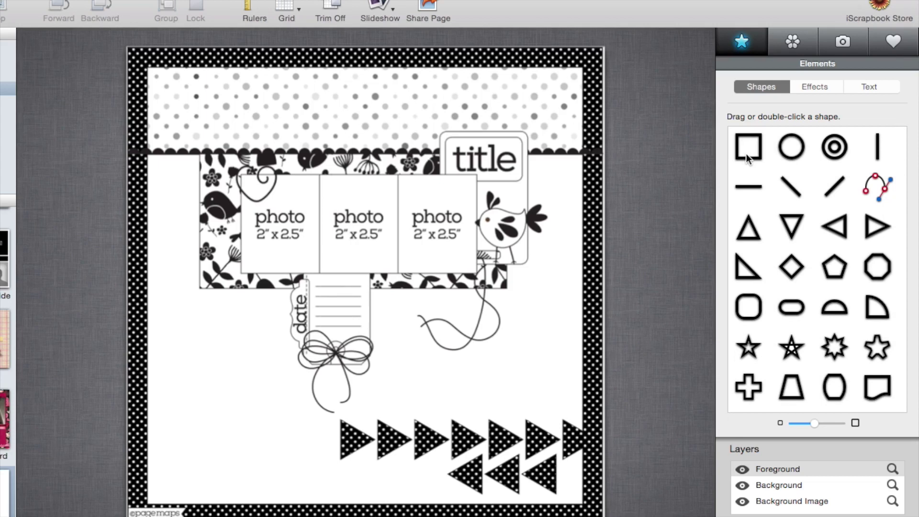
{"action": "left_click_drag", "start_coordinate": [703, 145], "coordinate": [364, 252]}
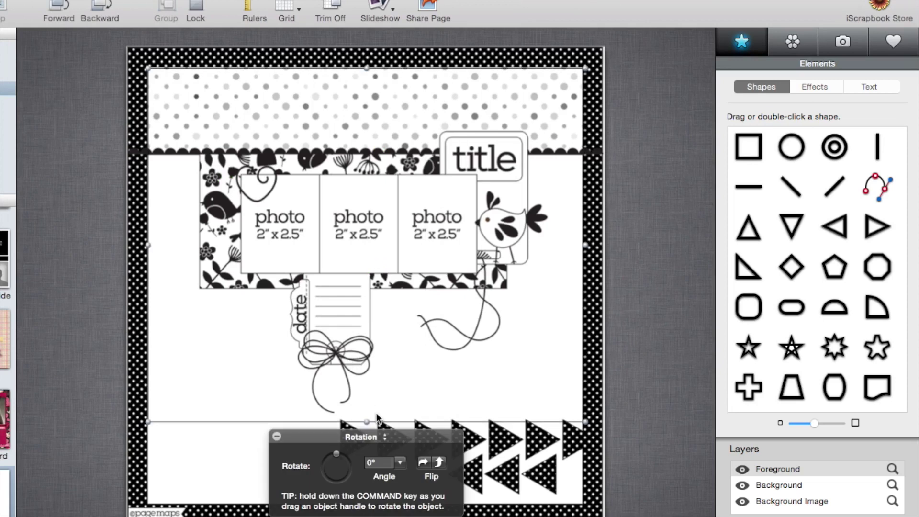
{"action": "left_click_drag", "start_coordinate": [367, 425], "coordinate": [366, 154]}
{"action": "left_click", "coordinate": [367, 153]}
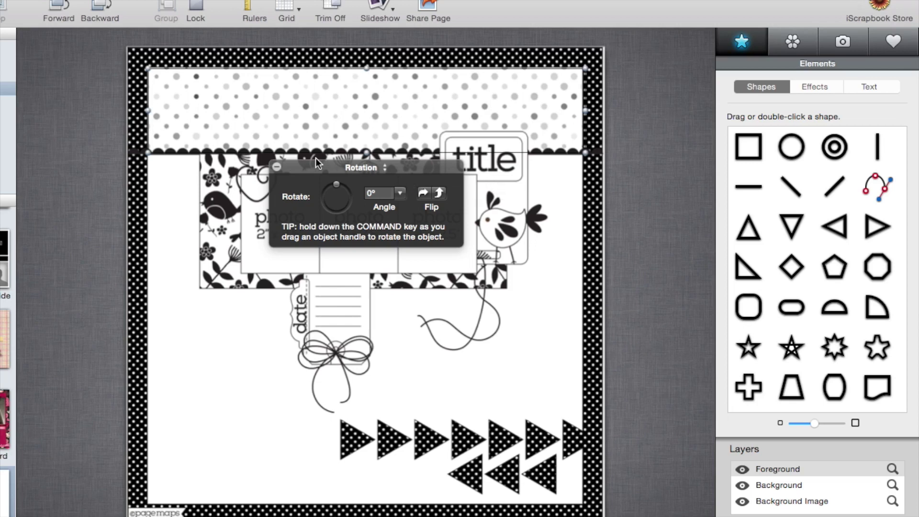
{"action": "left_click", "coordinate": [275, 167]}
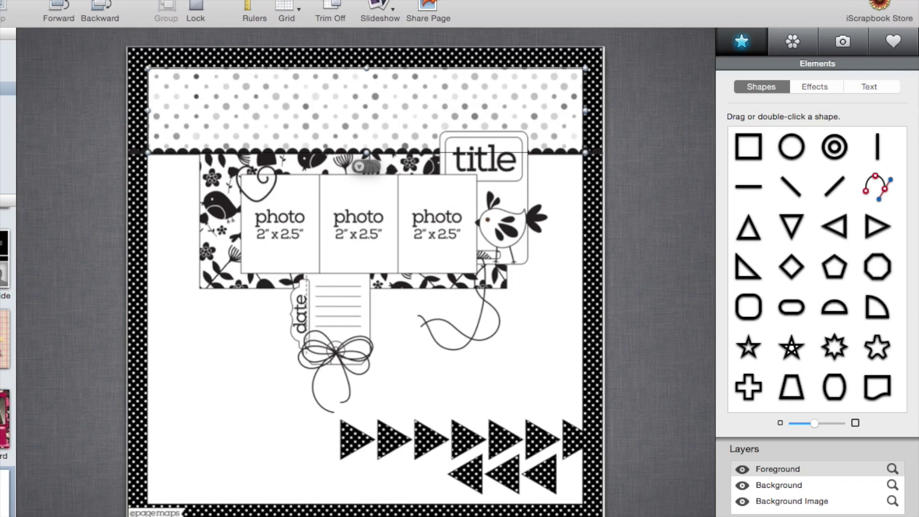
Define the rectangle as a Paper placeholder with a Cantaloupe background at 50% opacity
{"action": "left_click", "coordinate": [149, 220]}
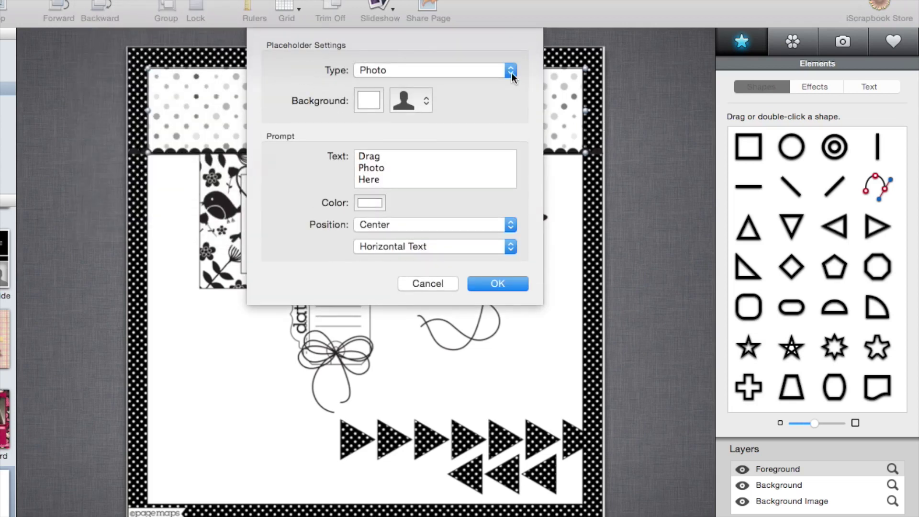
{"action": "left_click", "coordinate": [511, 71]}
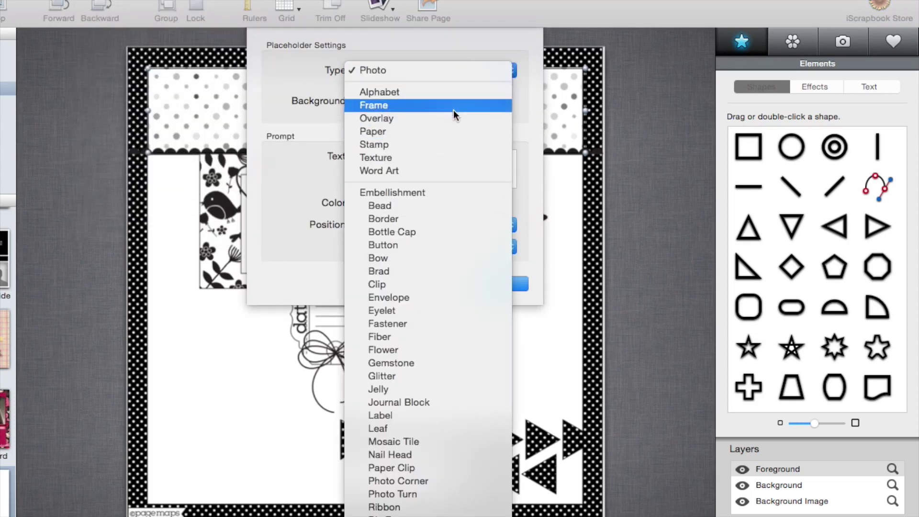
{"action": "left_click", "coordinate": [453, 131]}
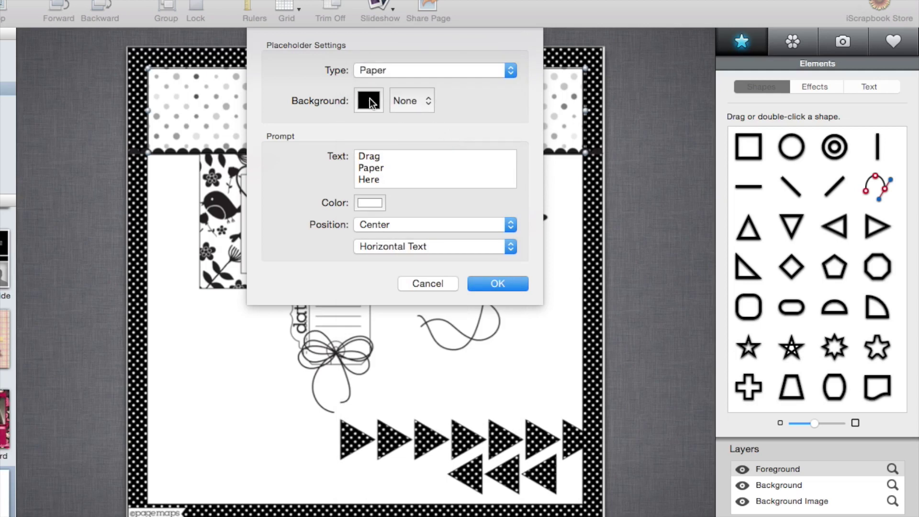
{"action": "left_click", "coordinate": [369, 101]}
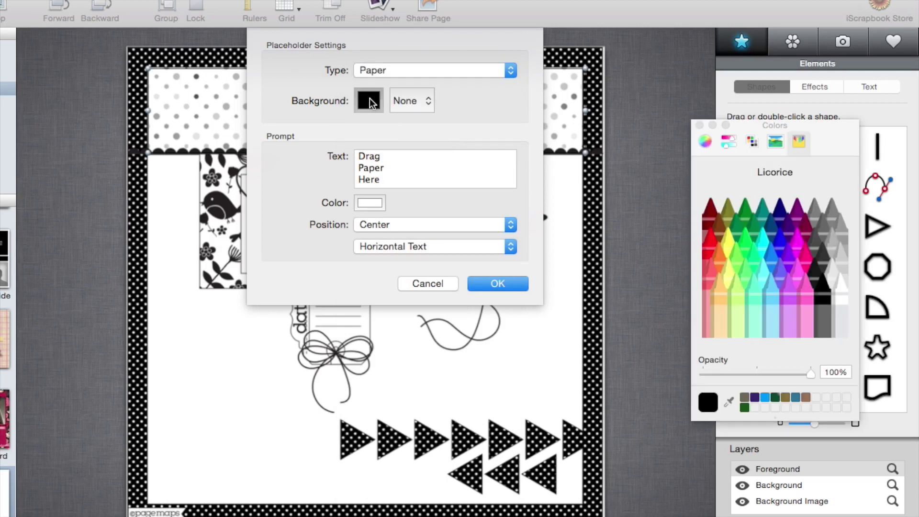
{"action": "left_click", "coordinate": [723, 296]}
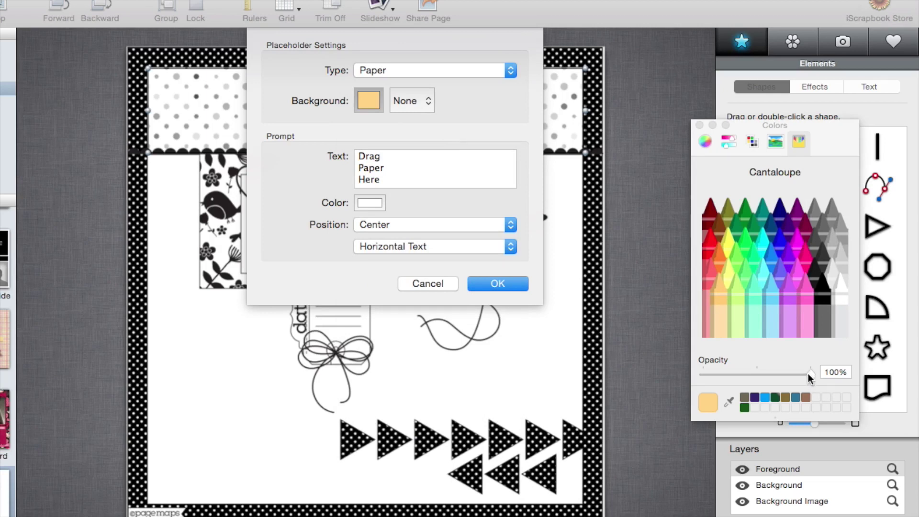
{"action": "left_click_drag", "start_coordinate": [810, 374], "coordinate": [758, 379]}
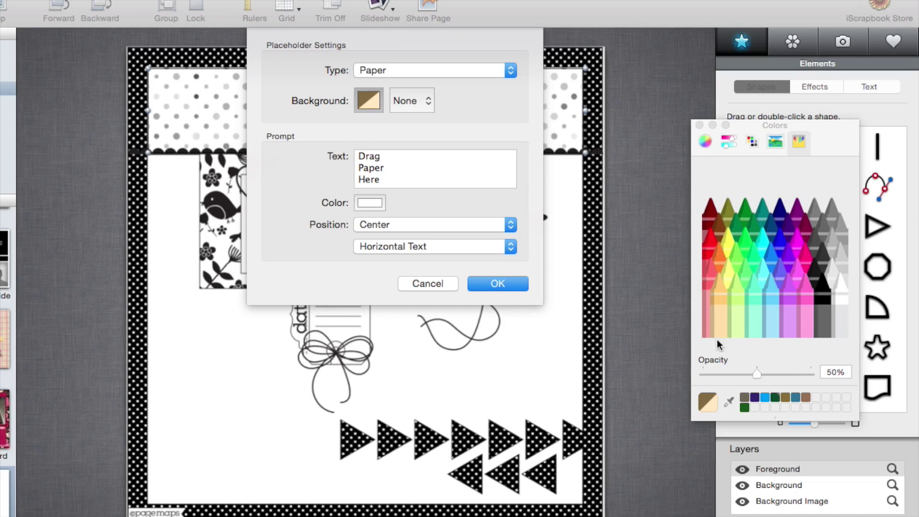
{"action": "left_click", "coordinate": [498, 284]}
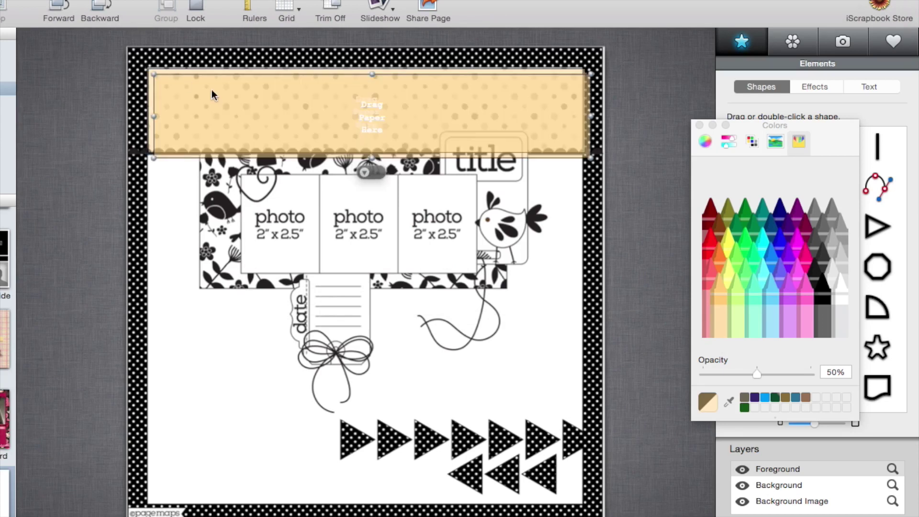
Duplicate the strip placeholder, align the copy directly beneath it, and stretch the copy down to the sketch's lower border
{"action": "left_click_drag", "start_coordinate": [234, 100], "coordinate": [228, 180]}
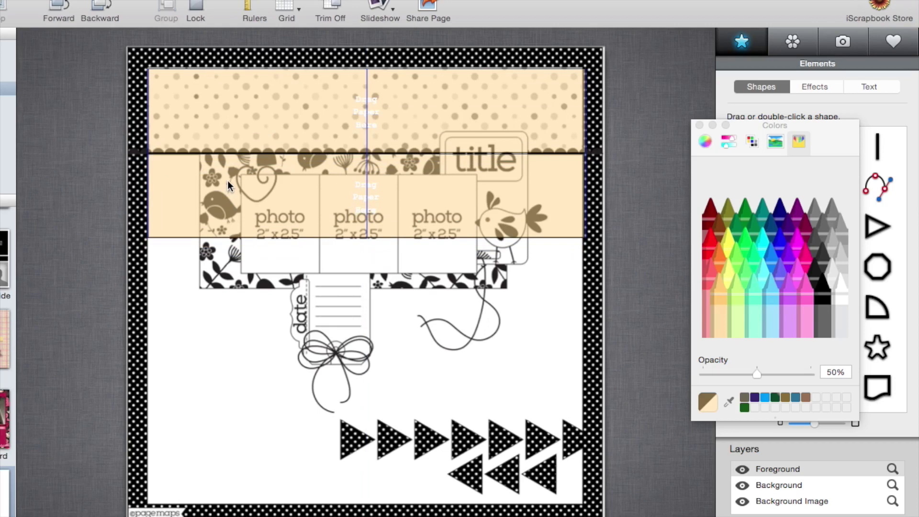
{"action": "left_click_drag", "start_coordinate": [228, 180], "coordinate": [225, 180]}
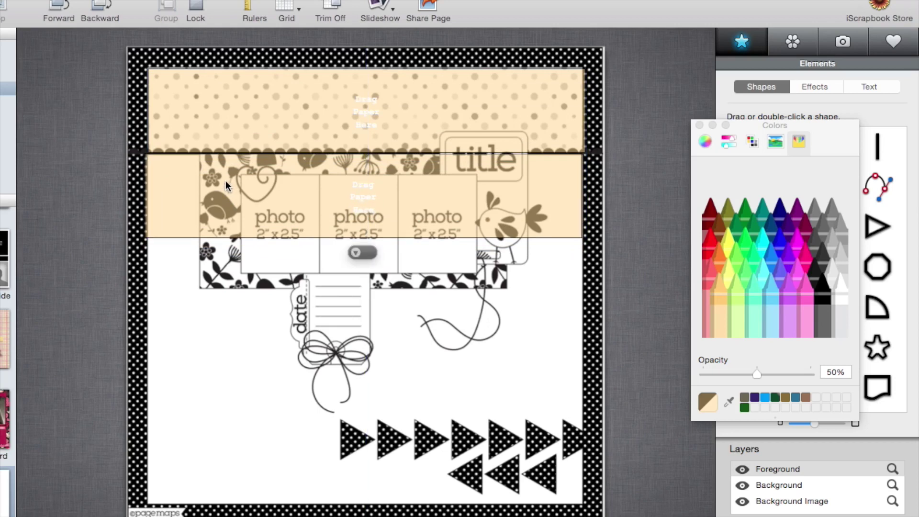
{"action": "left_click_drag", "start_coordinate": [320, 106], "coordinate": [315, 105]}
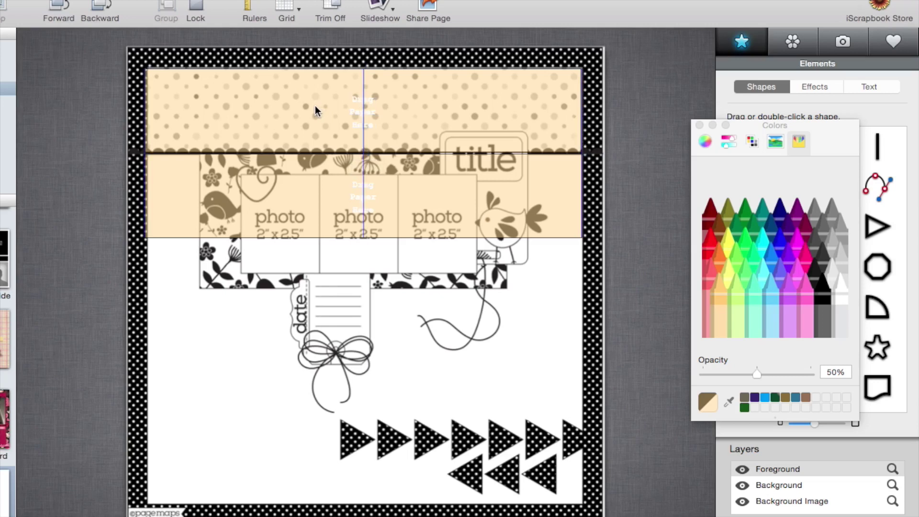
{"action": "left_click", "coordinate": [293, 200]}
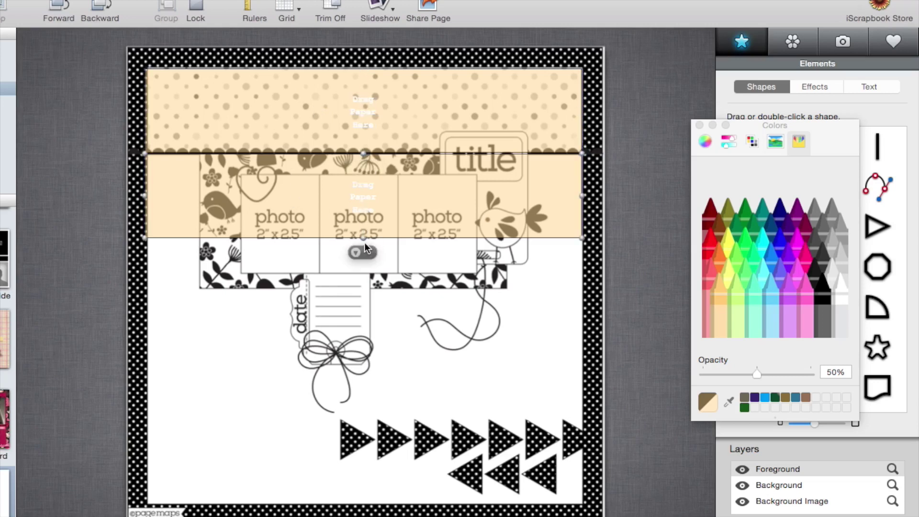
{"action": "left_click_drag", "start_coordinate": [364, 238], "coordinate": [371, 506]}
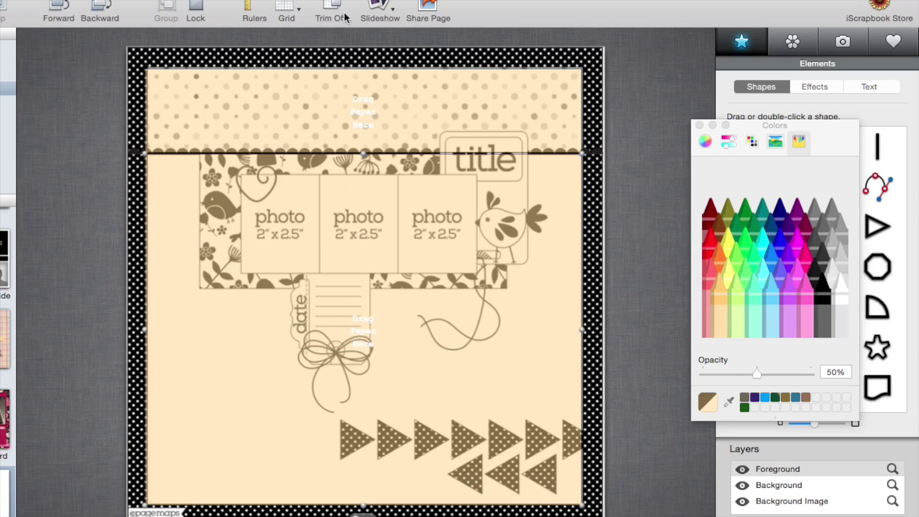
Change the large lower placeholder's background color to Honeydew at 58% opacity
{"action": "left_click", "coordinate": [96, 1]}
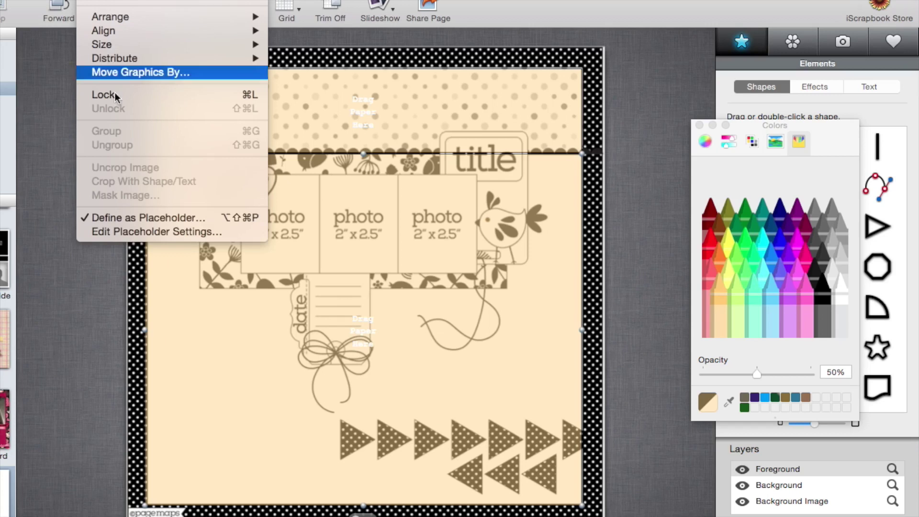
{"action": "left_click", "coordinate": [133, 234]}
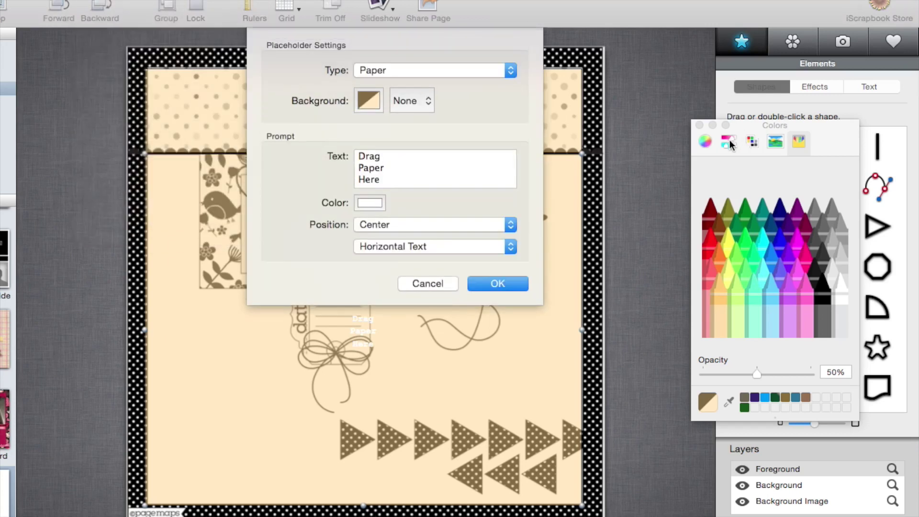
{"action": "left_click", "coordinate": [740, 289]}
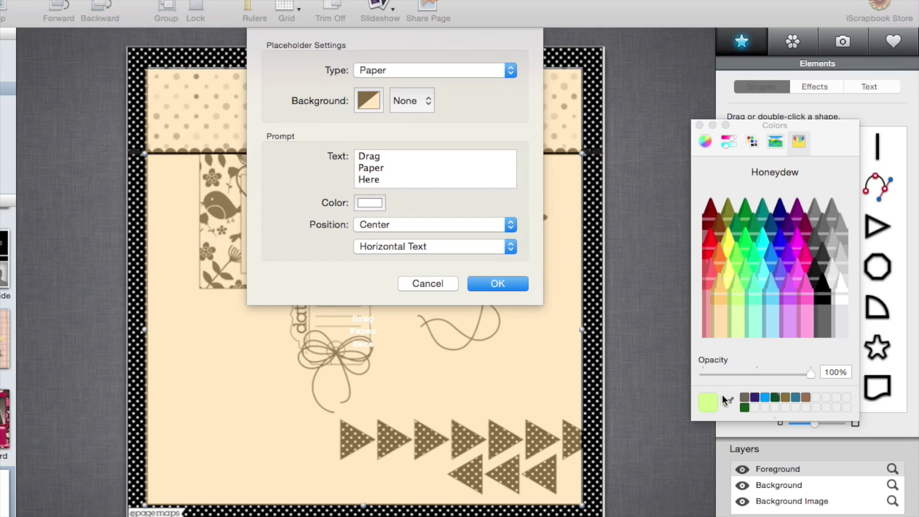
{"action": "left_click_drag", "start_coordinate": [810, 372], "coordinate": [765, 372]}
{"action": "left_click_drag", "start_coordinate": [708, 403], "coordinate": [371, 106]}
{"action": "left_click", "coordinate": [518, 283]}
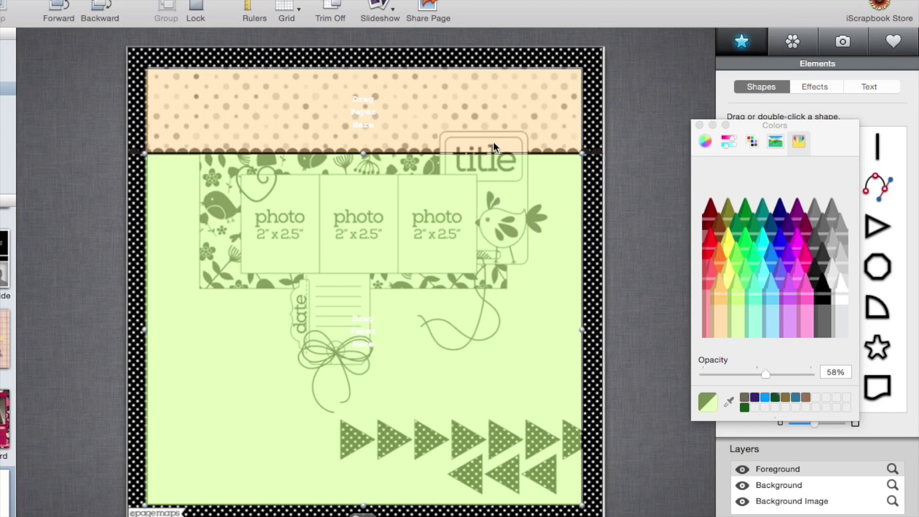
{"action": "left_click", "coordinate": [699, 125]}
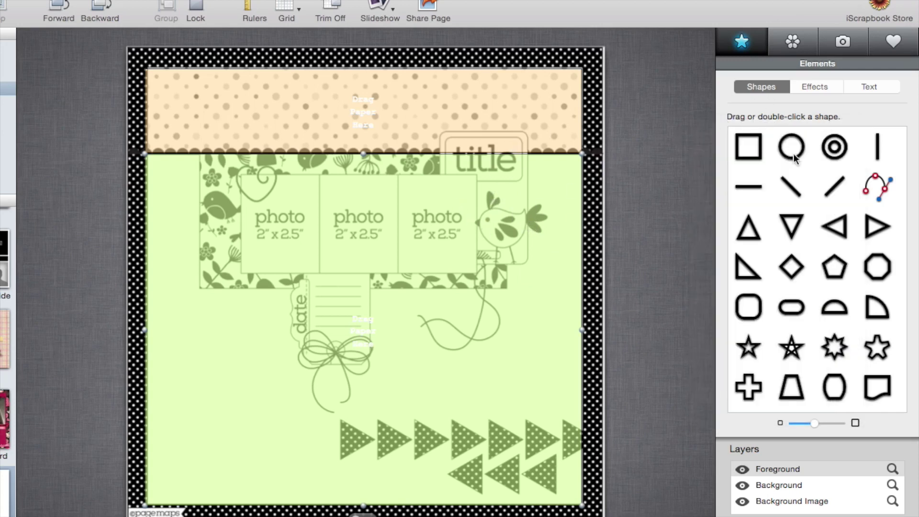
Add a rounded rectangle fitted over the sketch's title tag and define it as a placeholder of type Paper
{"action": "left_click_drag", "start_coordinate": [750, 314], "coordinate": [486, 201]}
{"action": "left_click_drag", "start_coordinate": [488, 263], "coordinate": [488, 266]}
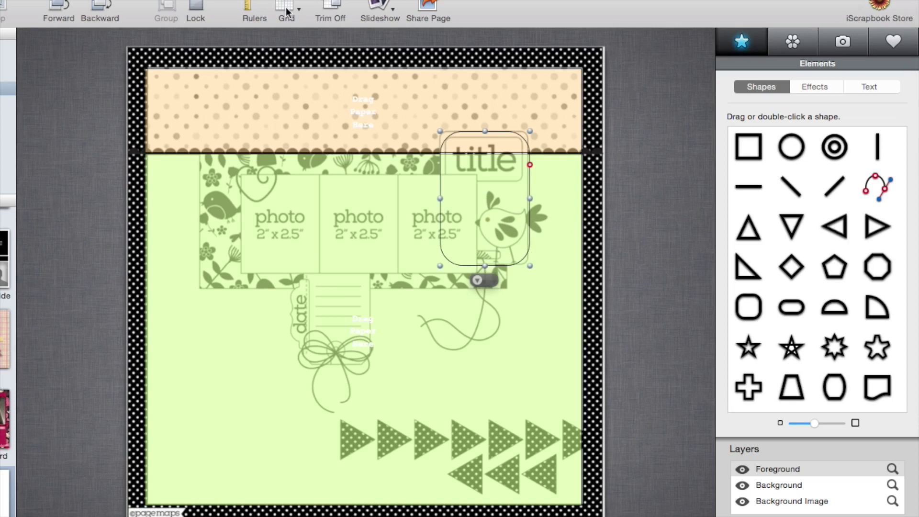
{"action": "left_click", "coordinate": [96, 0]}
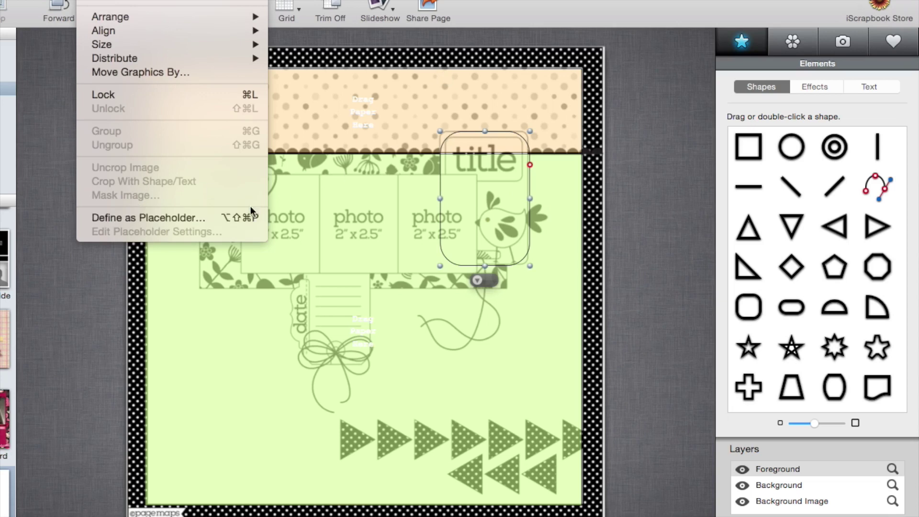
{"action": "left_click", "coordinate": [210, 218]}
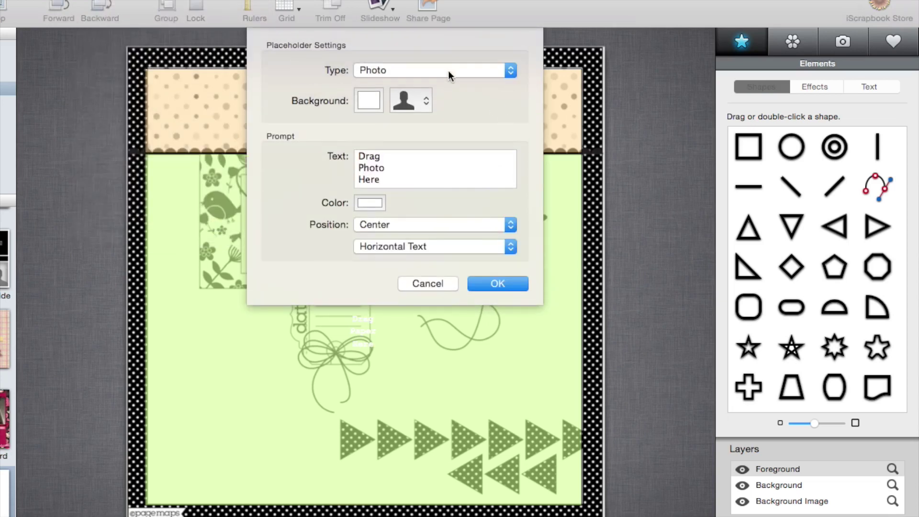
{"action": "left_click", "coordinate": [449, 71]}
{"action": "left_click", "coordinate": [413, 133]}
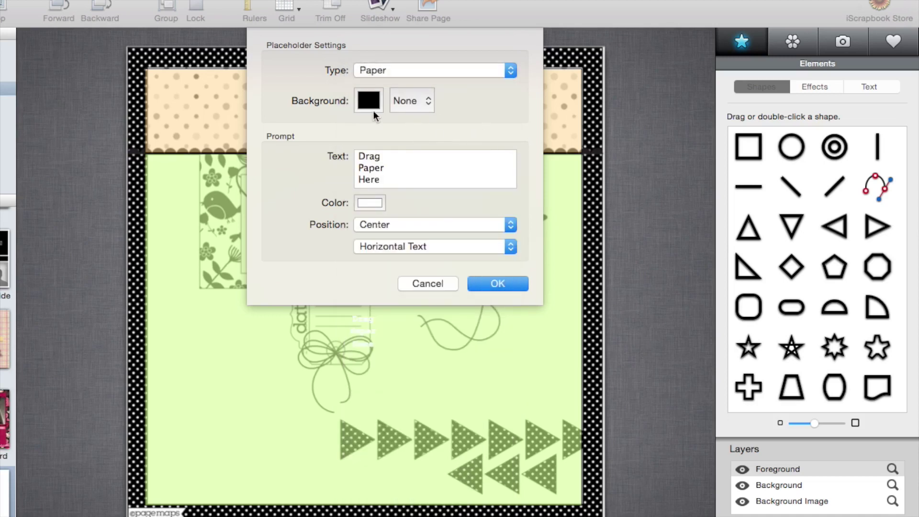
Give the title tag placeholder a Spindrift background at 57% opacity
{"action": "left_click", "coordinate": [372, 105]}
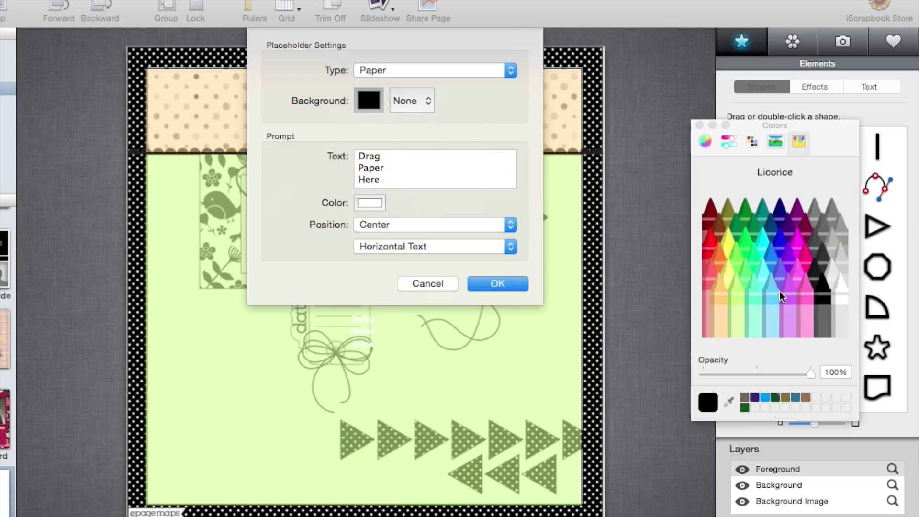
{"action": "left_click", "coordinate": [755, 288]}
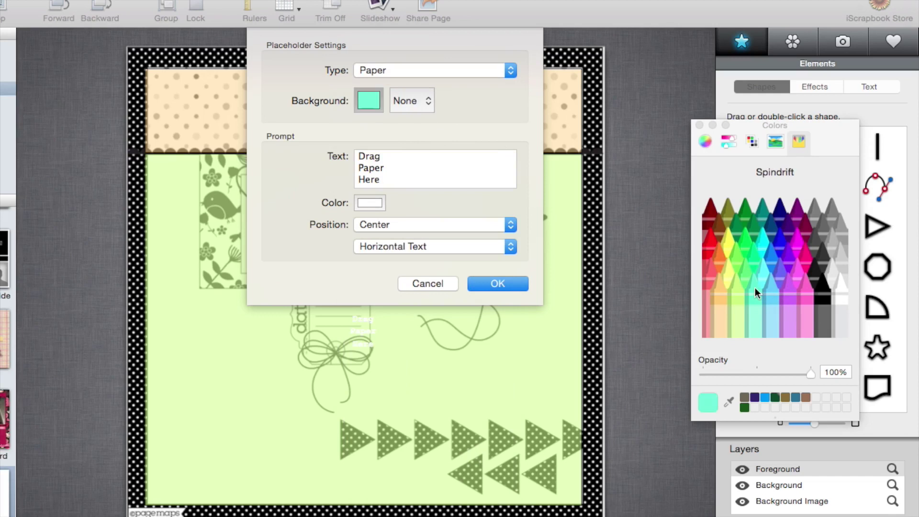
{"action": "left_click_drag", "start_coordinate": [814, 373], "coordinate": [767, 371]}
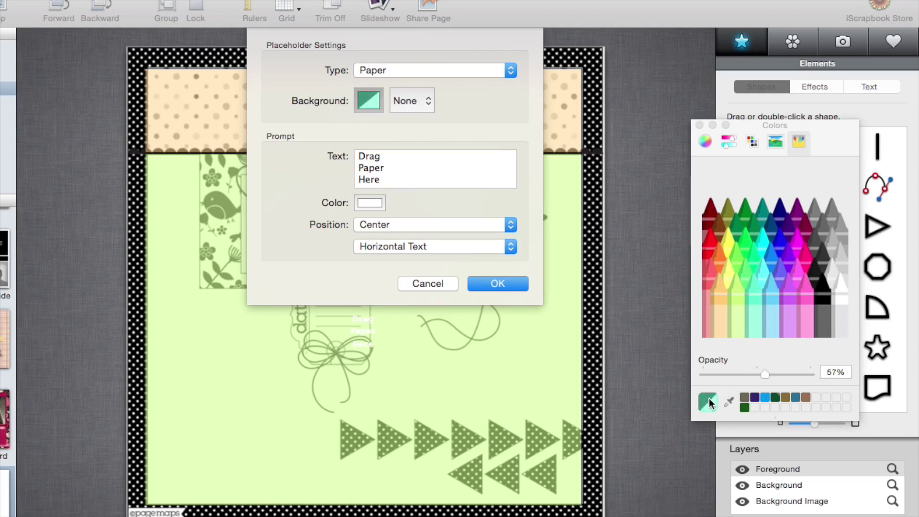
{"action": "left_click", "coordinate": [500, 283]}
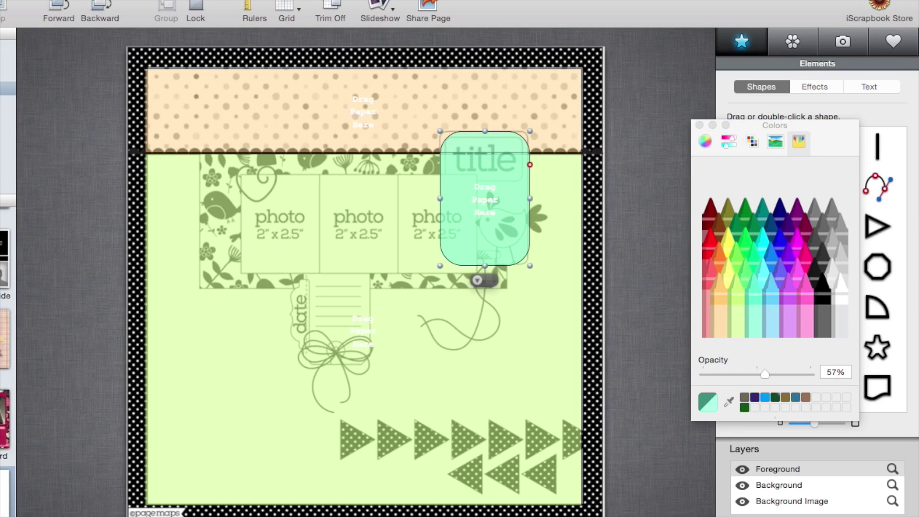
Duplicate the title tag placeholder, place the copy over the sketch's lined journaling card, and shrink it to fit the card
{"action": "key", "text": "super+d"}
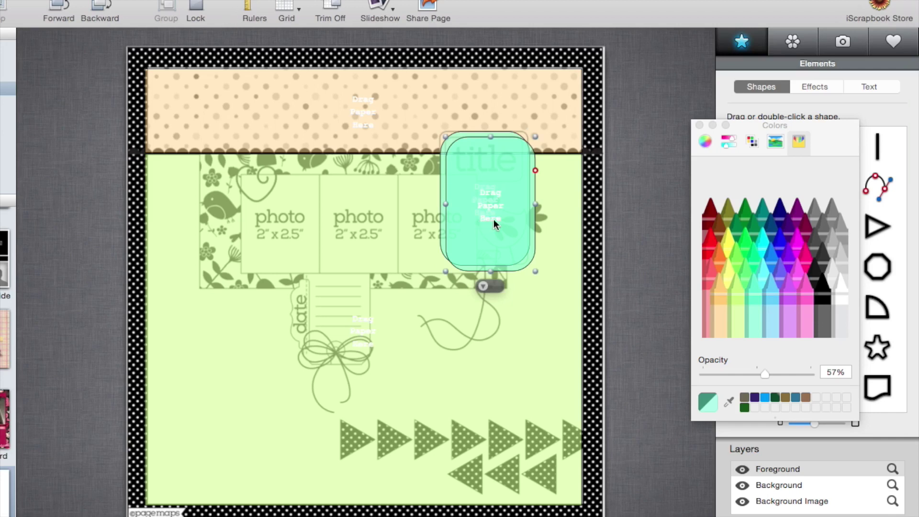
{"action": "left_click_drag", "start_coordinate": [484, 238], "coordinate": [335, 312]}
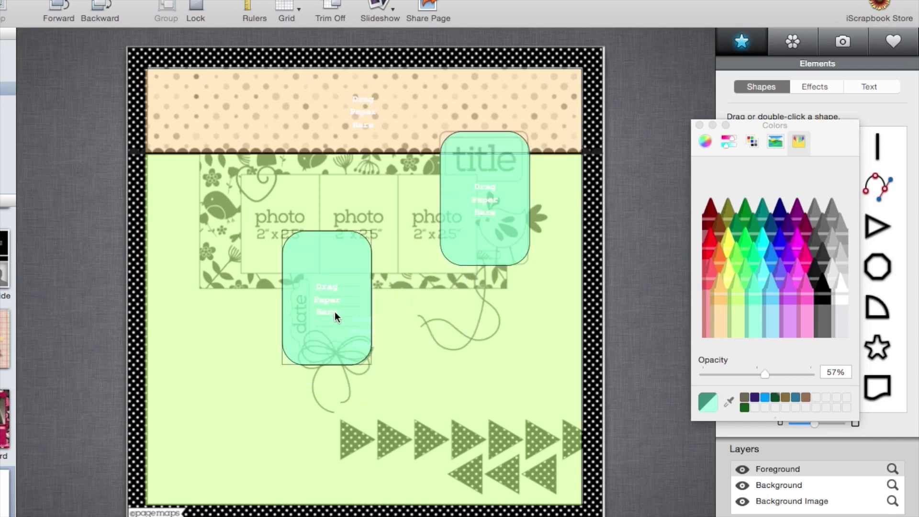
{"action": "left_click_drag", "start_coordinate": [283, 299], "coordinate": [305, 299]}
{"action": "left_click_drag", "start_coordinate": [339, 231], "coordinate": [333, 256]}
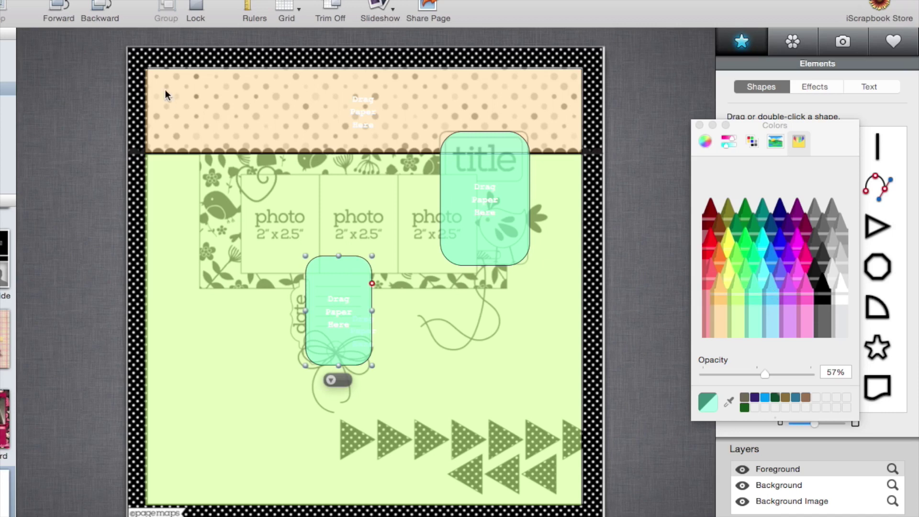
Change the journaling card placeholder's background to Sky at 51% opacity
{"action": "left_click", "coordinate": [89, 1]}
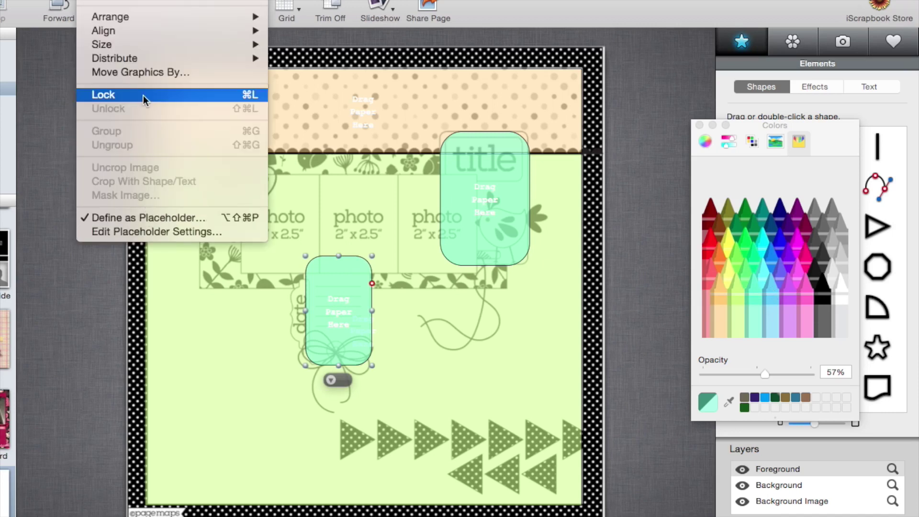
{"action": "left_click", "coordinate": [139, 232]}
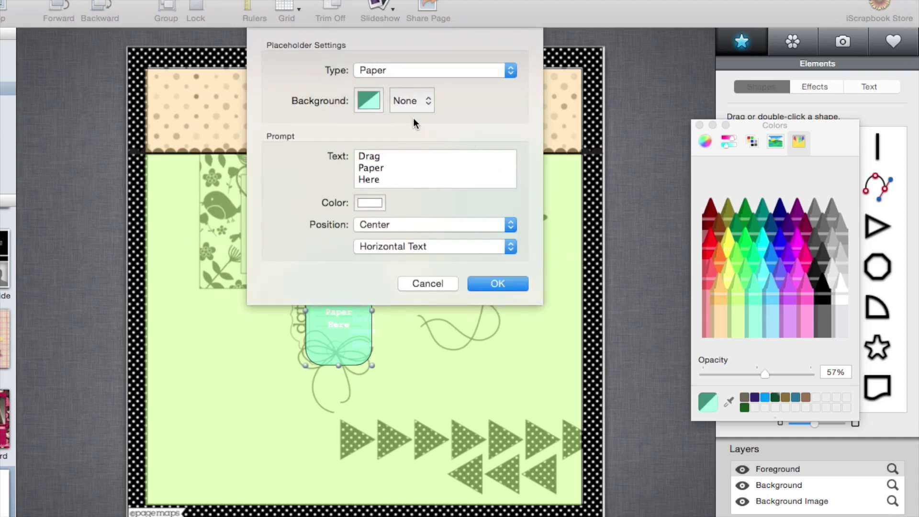
{"action": "left_click", "coordinate": [775, 290]}
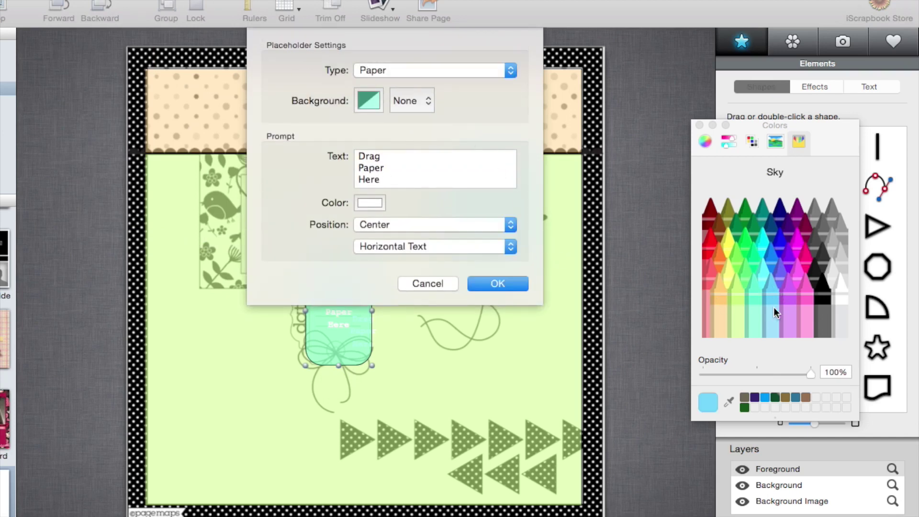
{"action": "left_click_drag", "start_coordinate": [813, 374], "coordinate": [756, 375]}
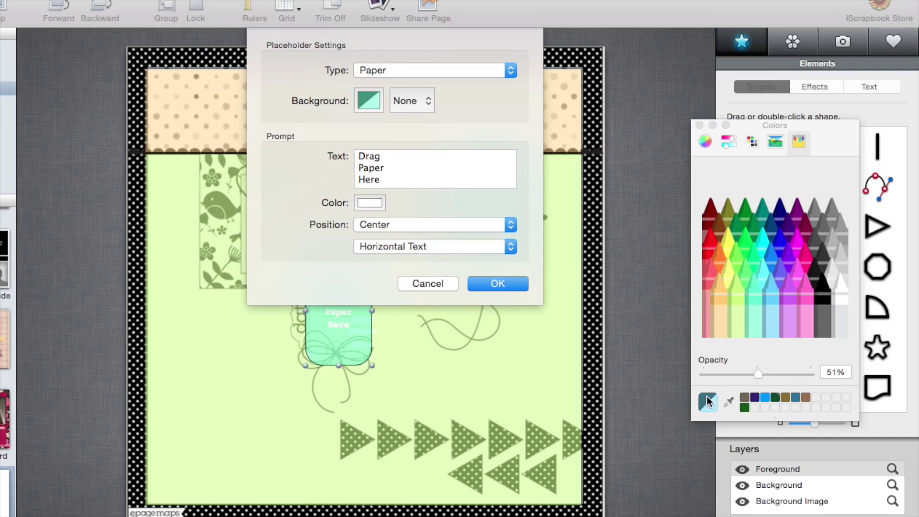
{"action": "left_click", "coordinate": [373, 102]}
{"action": "left_click", "coordinate": [498, 284]}
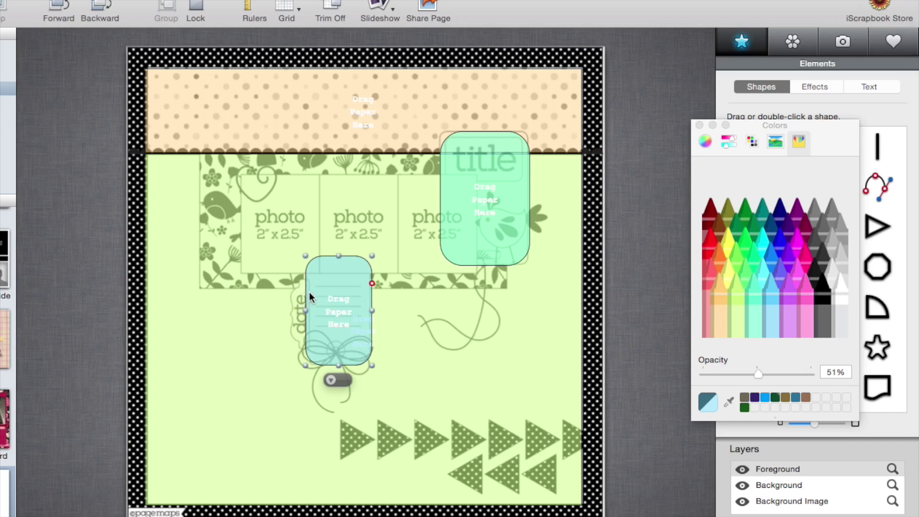
Duplicate the upper strip placeholder and fit the copy over the patterned mat behind the sketch's three photos
{"action": "left_click", "coordinate": [410, 115]}
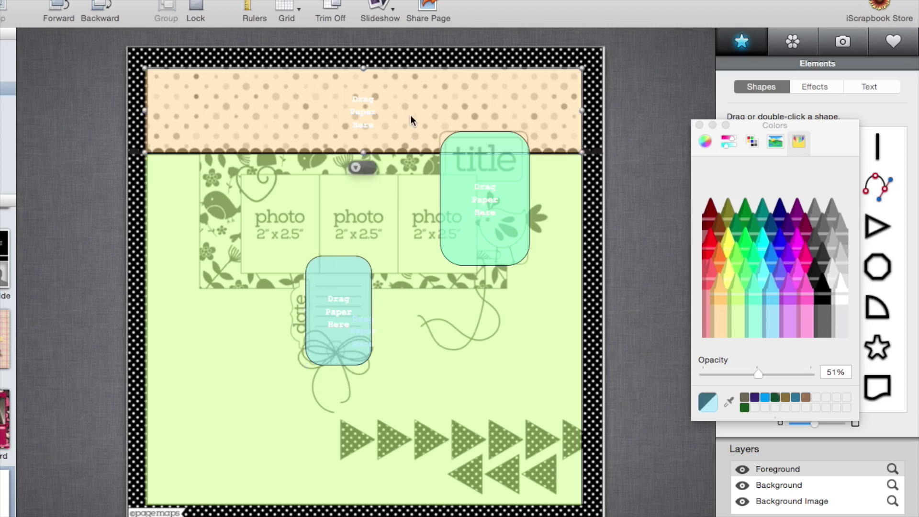
{"action": "left_click_drag", "start_coordinate": [410, 114], "coordinate": [461, 192]}
{"action": "left_click_drag", "start_coordinate": [637, 196], "coordinate": [509, 208]}
{"action": "left_click_drag", "start_coordinate": [353, 238], "coordinate": [355, 288]}
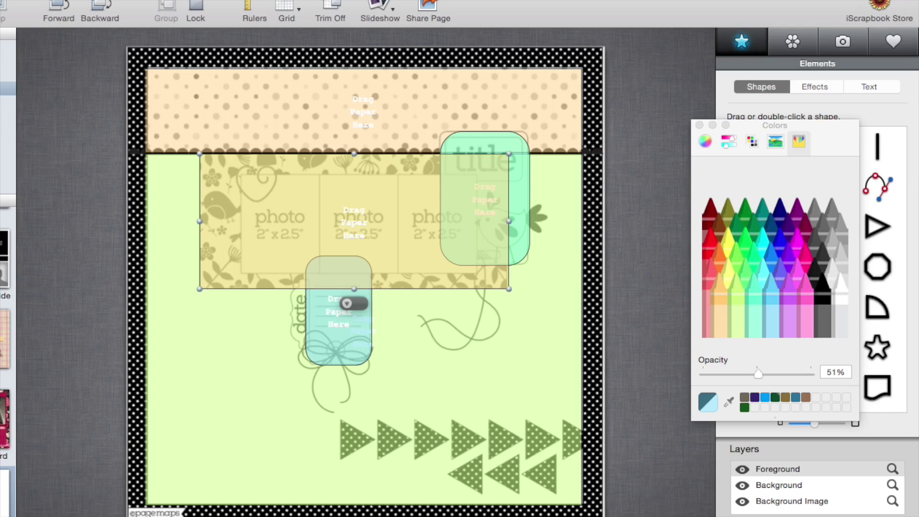
Change the photo mat placeholder's background to Lavender at 70% opacity
{"action": "left_click", "coordinate": [12, 1]}
{"action": "left_click", "coordinate": [144, 233]}
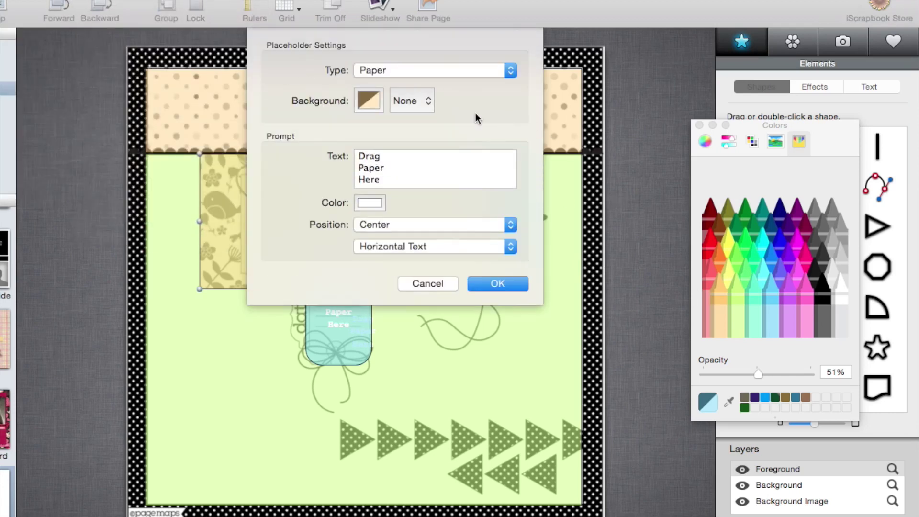
{"action": "left_click", "coordinate": [787, 287]}
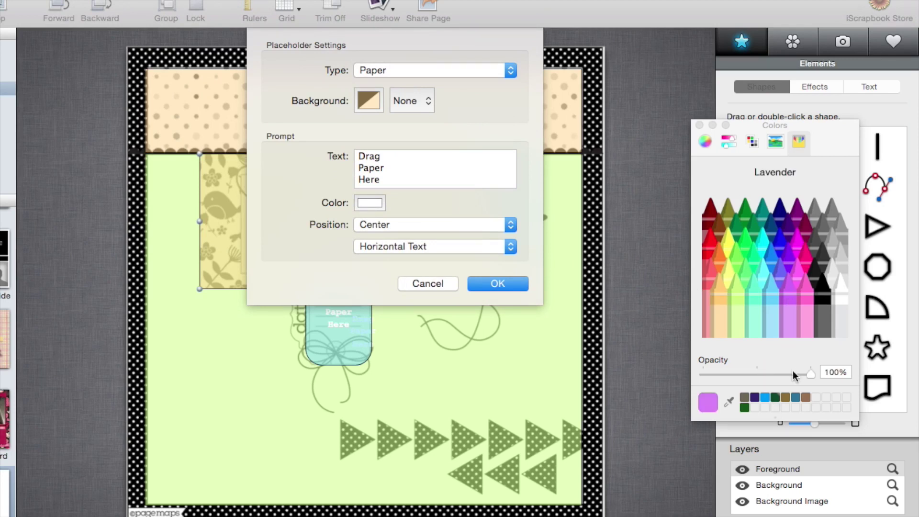
{"action": "left_click_drag", "start_coordinate": [810, 375], "coordinate": [781, 375]}
{"action": "left_click_drag", "start_coordinate": [715, 407], "coordinate": [374, 104]}
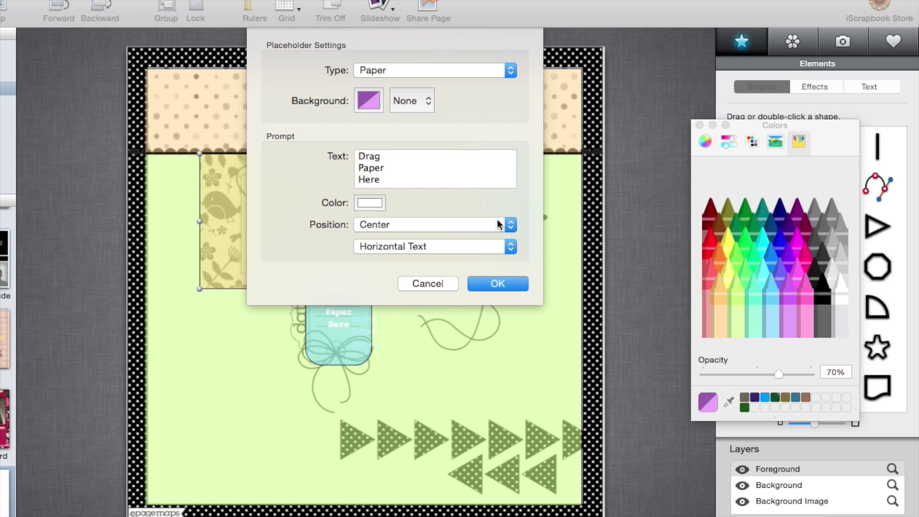
{"action": "left_click", "coordinate": [519, 286]}
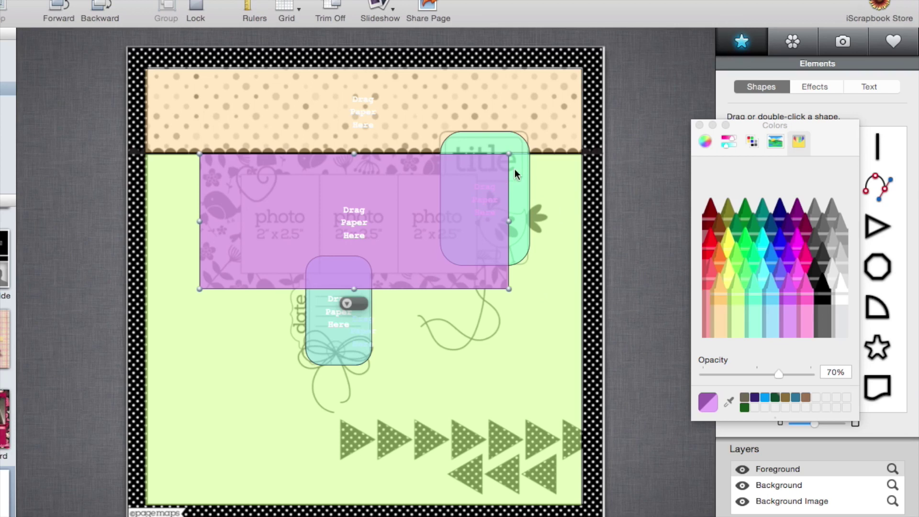
Nudge the title tag placeholder slightly and bring it in front of the lavender photo mat placeholder
{"action": "left_click_drag", "start_coordinate": [492, 156], "coordinate": [479, 255]}
{"action": "mouse_move", "coordinate": [496, 201]}
{"action": "left_mouse_down"}
{"action": "mouse_move", "coordinate": [539, 201]}
{"action": "mouse_move", "coordinate": [492, 199]}
{"action": "left_mouse_up"}
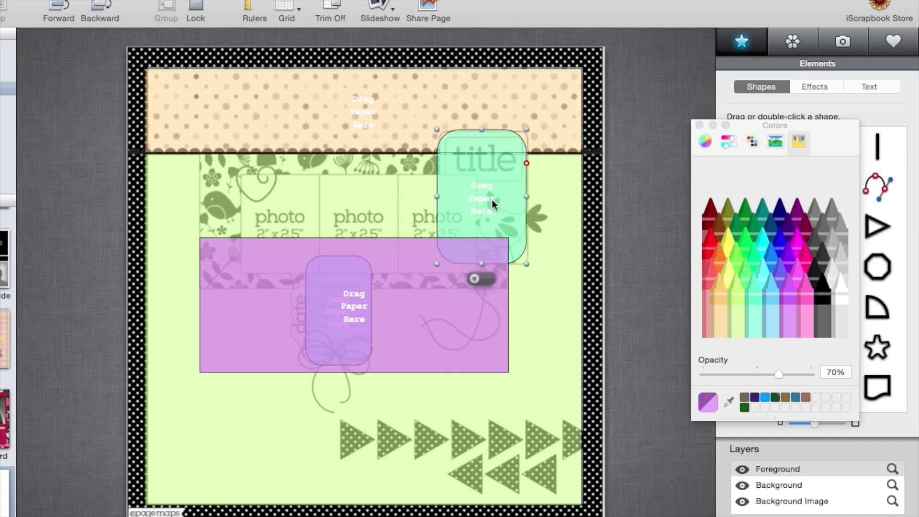
{"action": "left_click_drag", "start_coordinate": [451, 317], "coordinate": [452, 229]}
{"action": "left_click", "coordinate": [518, 151]}
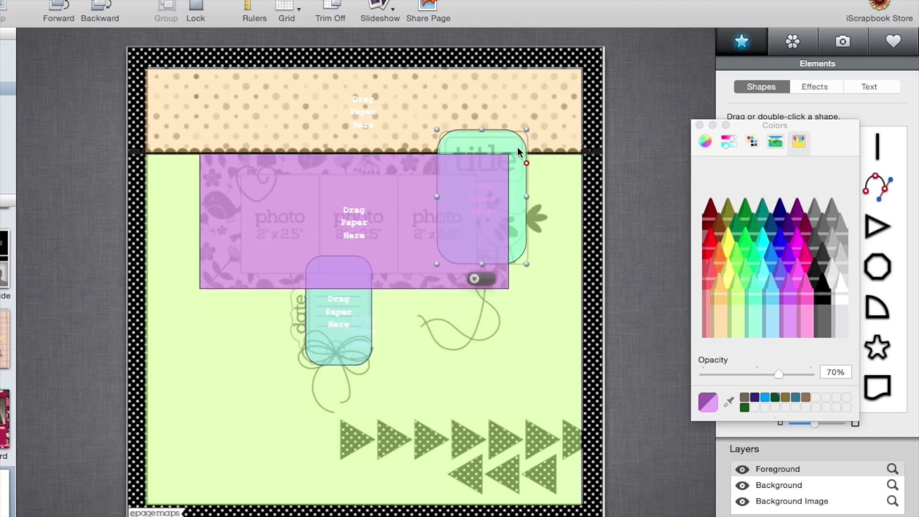
{"action": "left_click", "coordinate": [475, 279]}
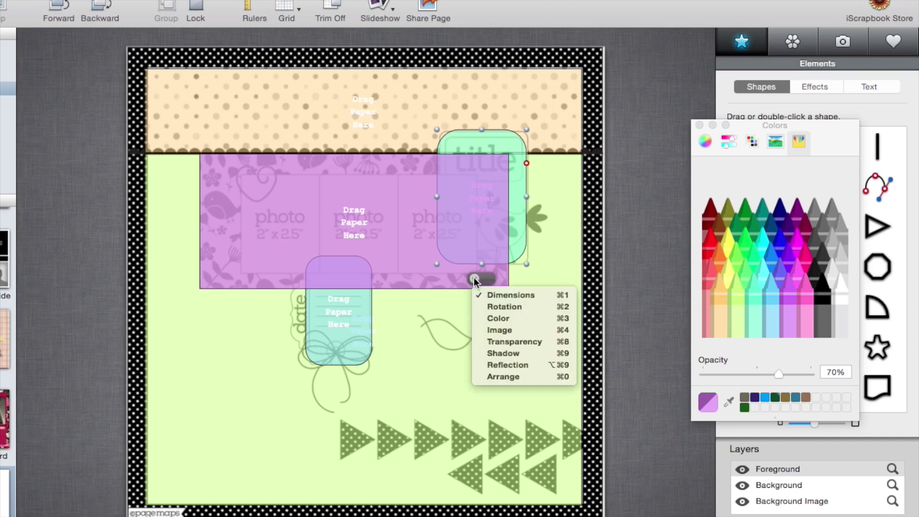
{"action": "left_click", "coordinate": [504, 377]}
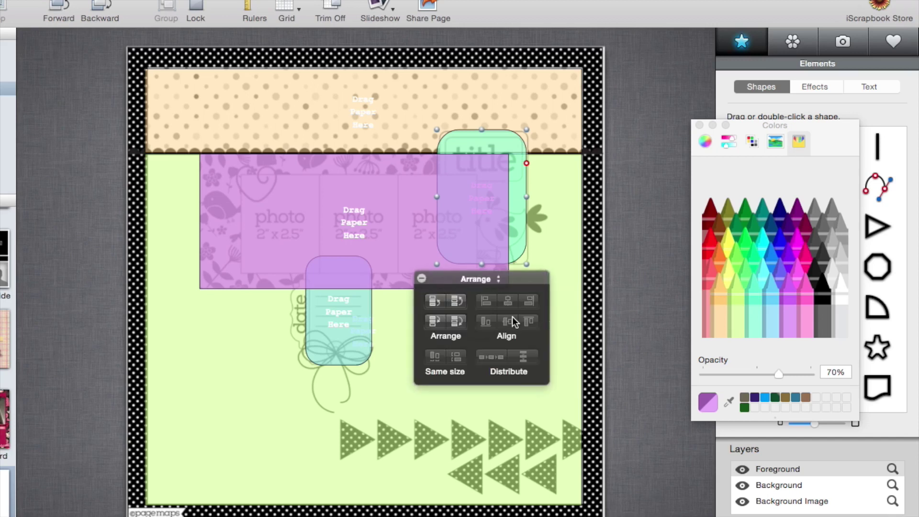
{"action": "left_click", "coordinate": [441, 301]}
{"action": "left_click", "coordinate": [642, 197]}
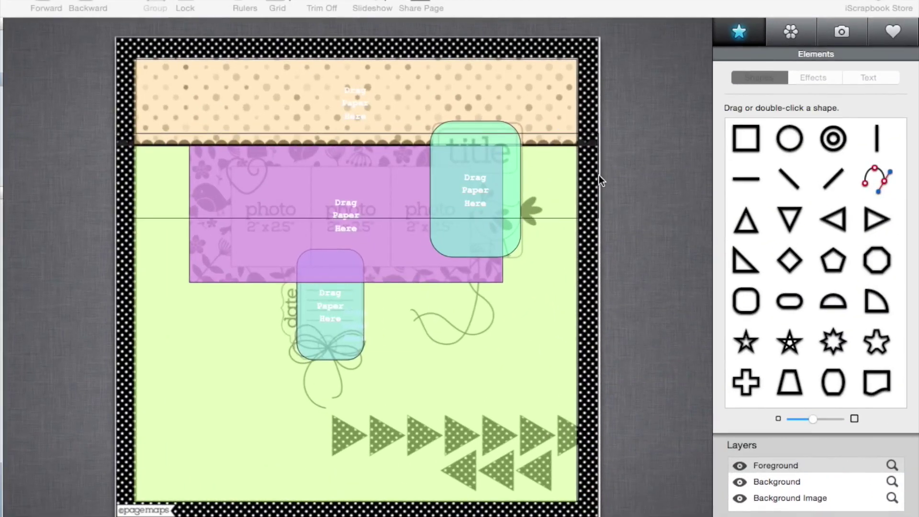
Define the narrow strip over the sketch's scalloped edge as a border placeholder with a background at 63% opacity
{"action": "left_click", "coordinate": [361, 145]}
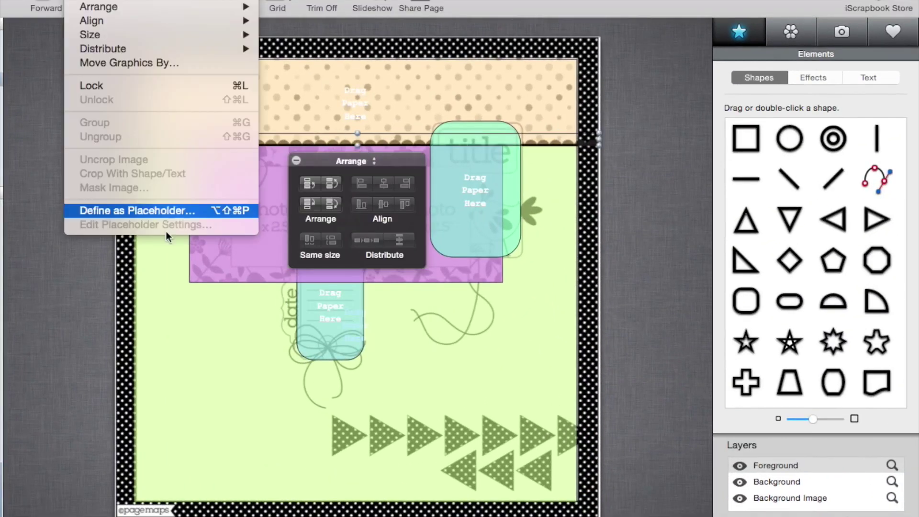
{"action": "left_click", "coordinate": [162, 210]}
{"action": "left_click", "coordinate": [401, 61]}
{"action": "left_click", "coordinate": [378, 220]}
{"action": "left_click", "coordinate": [363, 91]}
{"action": "left_click_drag", "start_coordinate": [810, 369], "coordinate": [770, 369]}
{"action": "left_click", "coordinate": [498, 277]}
{"action": "left_click", "coordinate": [484, 189]}
{"action": "left_click", "coordinate": [458, 301]}
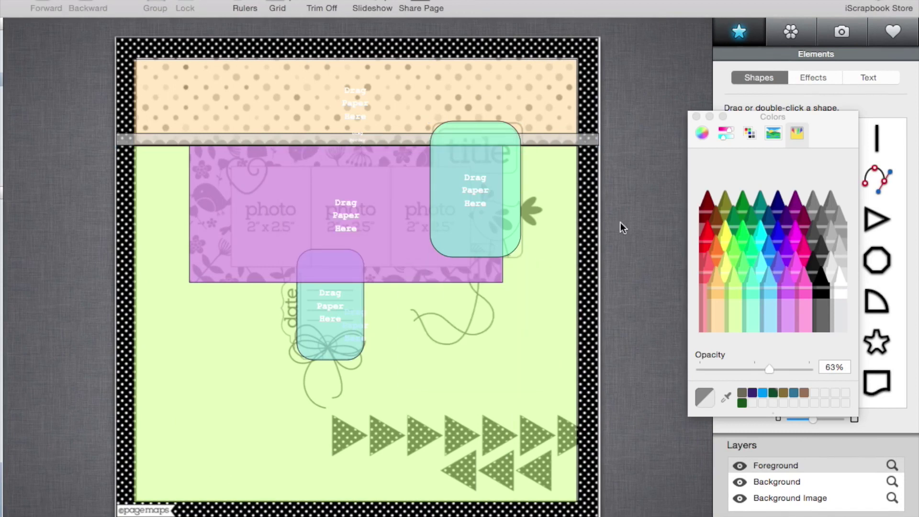
Add a right-pointing triangle over the sketch's first triangle and define it as a Paper placeholder with a colored, slightly transparent background
{"action": "left_click", "coordinate": [697, 117]}
{"action": "left_click_drag", "start_coordinate": [877, 219], "coordinate": [356, 443]}
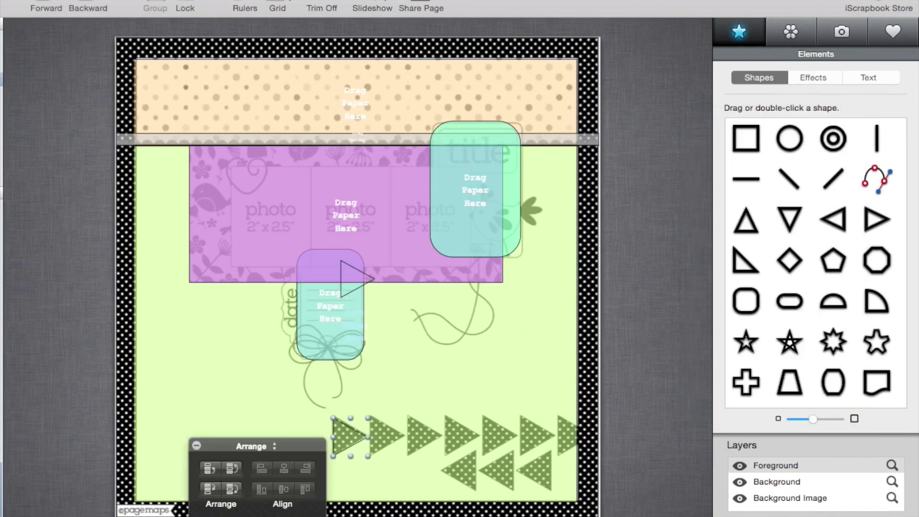
{"action": "double_click", "coordinate": [330, 311]}
{"action": "left_click", "coordinate": [378, 61]}
{"action": "left_click", "coordinate": [381, 124]}
{"action": "left_click", "coordinate": [361, 91]}
{"action": "left_click", "coordinate": [724, 240]}
{"action": "left_click_drag", "start_coordinate": [809, 369], "coordinate": [802, 369]}
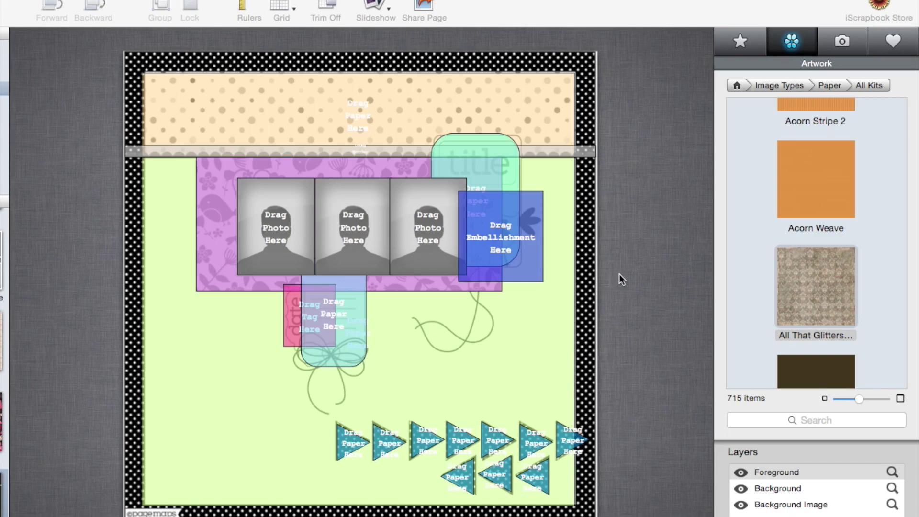
Stretch the narrow border placeholder sideways so both ends extend slightly past the page edges
{"action": "left_click", "coordinate": [582, 150]}
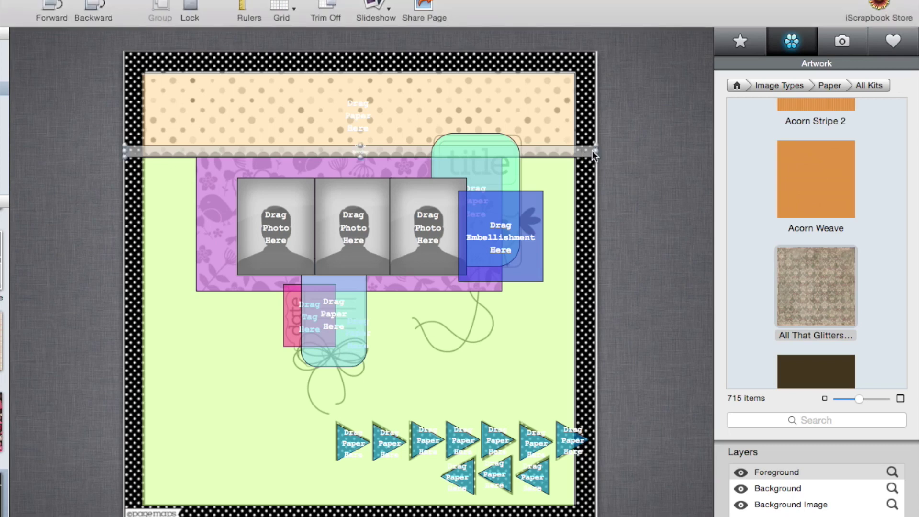
{"action": "left_click_drag", "start_coordinate": [596, 149], "coordinate": [608, 150]}
{"action": "left_click_drag", "start_coordinate": [121, 151], "coordinate": [115, 151]}
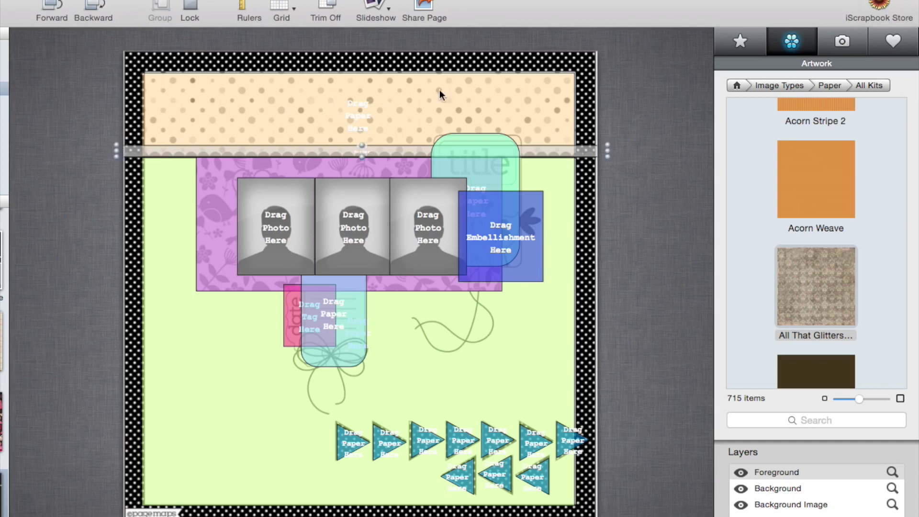
{"action": "left_click", "coordinate": [646, 101]}
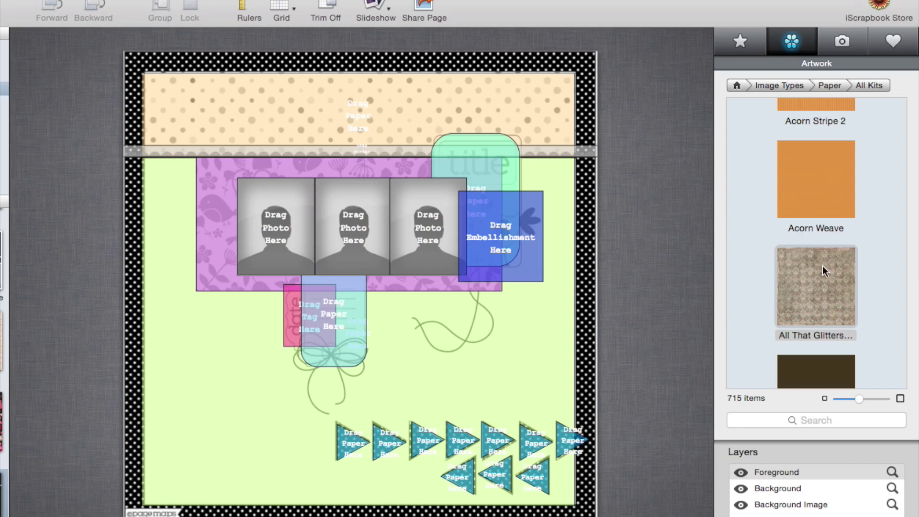
Open the A Breath of Fresh Air kit among the paper artwork
{"action": "scroll", "coordinate": [818, 164], "scroll_direction": "up", "scroll_amount": 5}
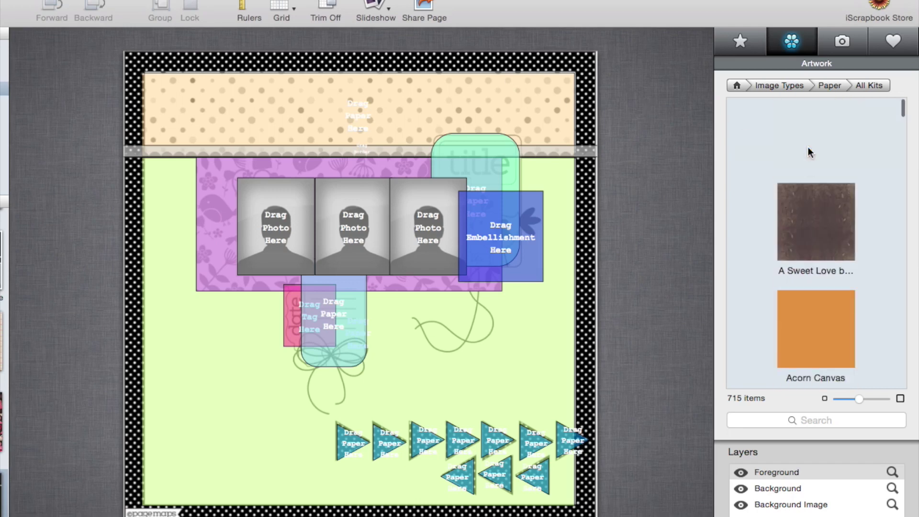
{"action": "left_click", "coordinate": [830, 86]}
{"action": "scroll", "coordinate": [823, 248], "scroll_direction": "down", "scroll_amount": 3}
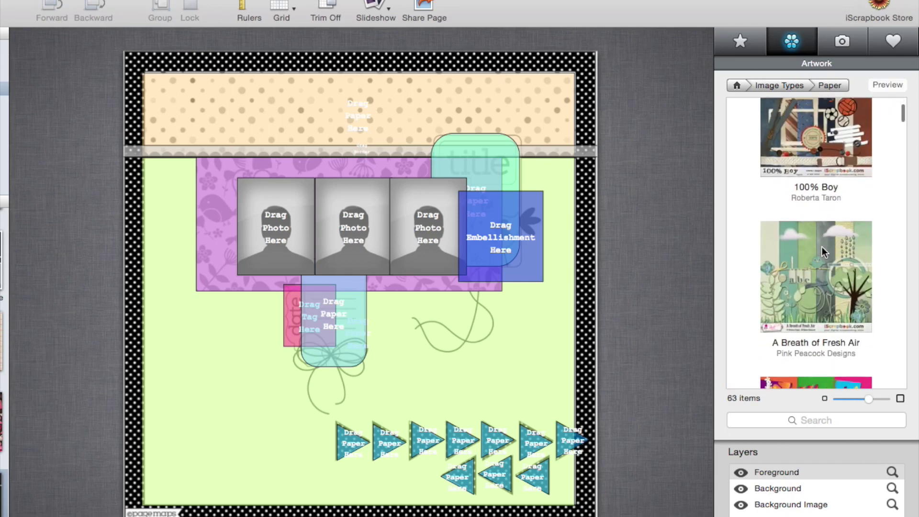
{"action": "double_click", "coordinate": [823, 247]}
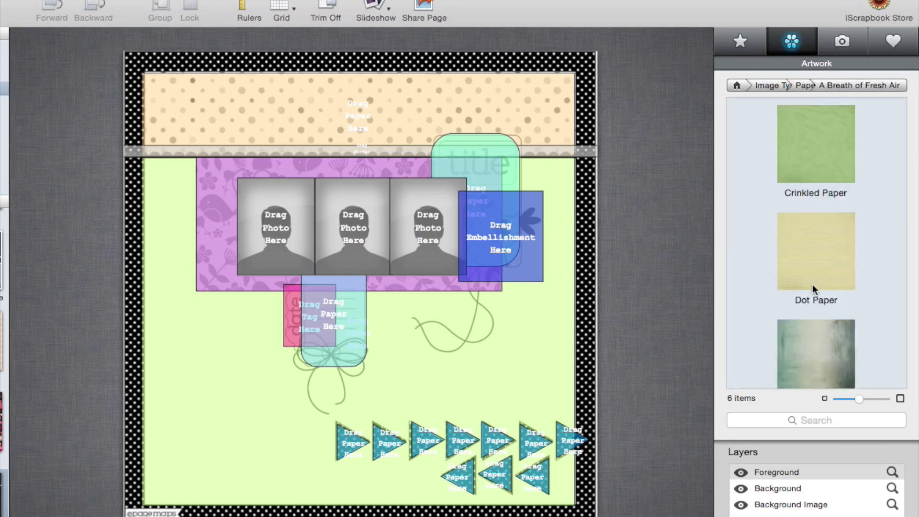
Set the kit's solid green Paper as the page's background image with Proportional positioning and 0 transparency
{"action": "scroll", "coordinate": [813, 297], "scroll_direction": "down", "scroll_amount": 6}
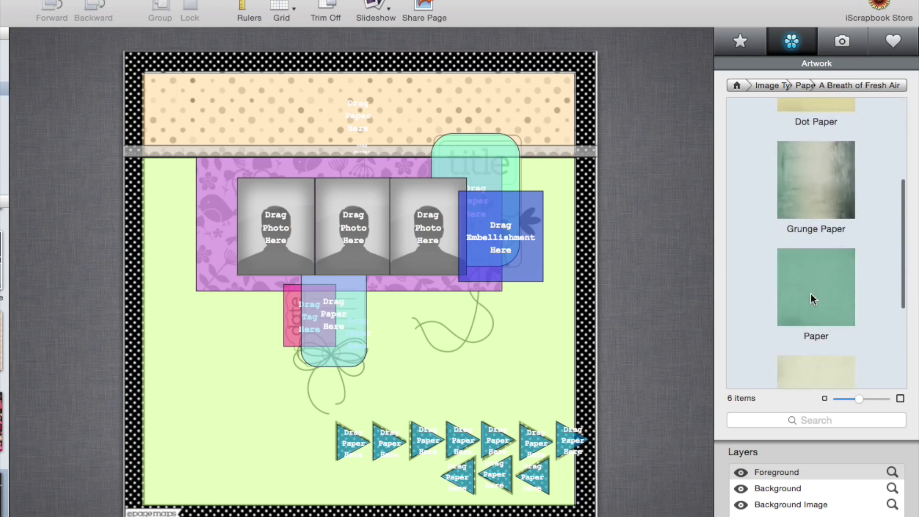
{"action": "scroll", "coordinate": [811, 294], "scroll_direction": "down", "scroll_amount": 3}
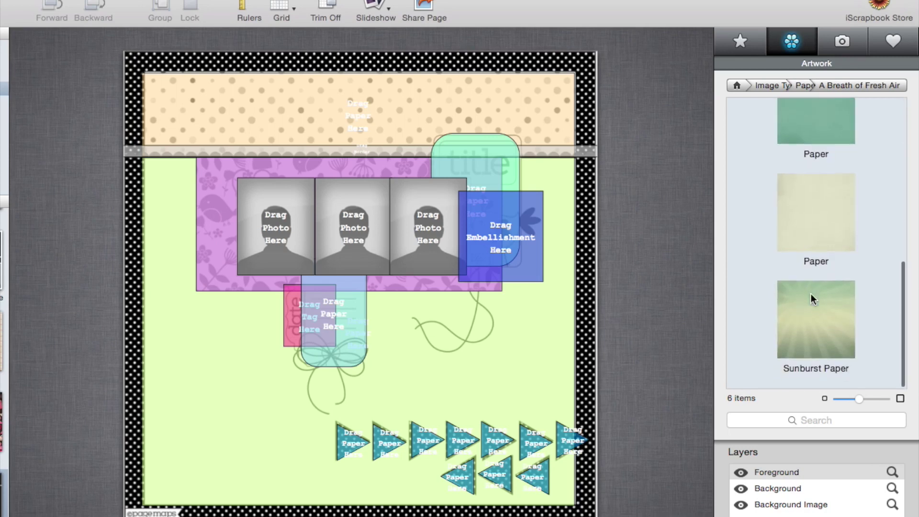
{"action": "scroll", "coordinate": [811, 294], "scroll_direction": "up", "scroll_amount": 2}
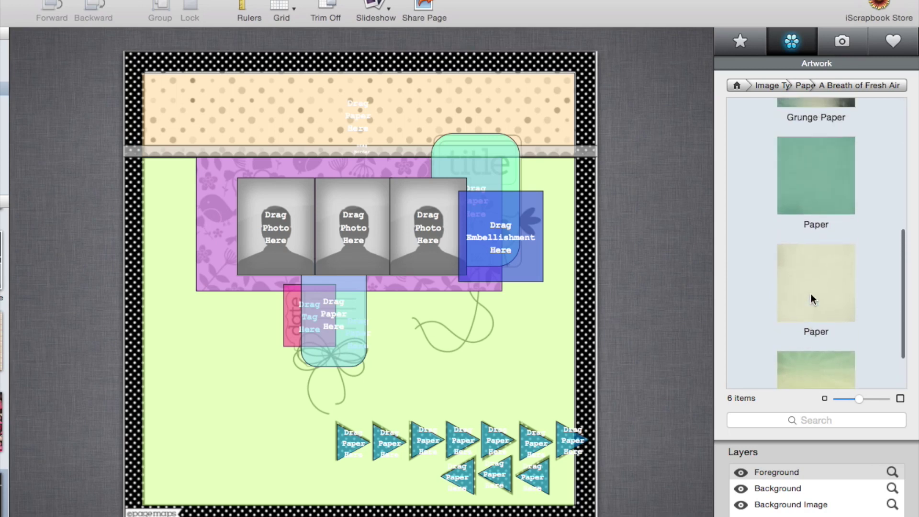
{"action": "left_click", "coordinate": [818, 164]}
{"action": "left_click_drag", "start_coordinate": [705, 108], "coordinate": [580, 67]}
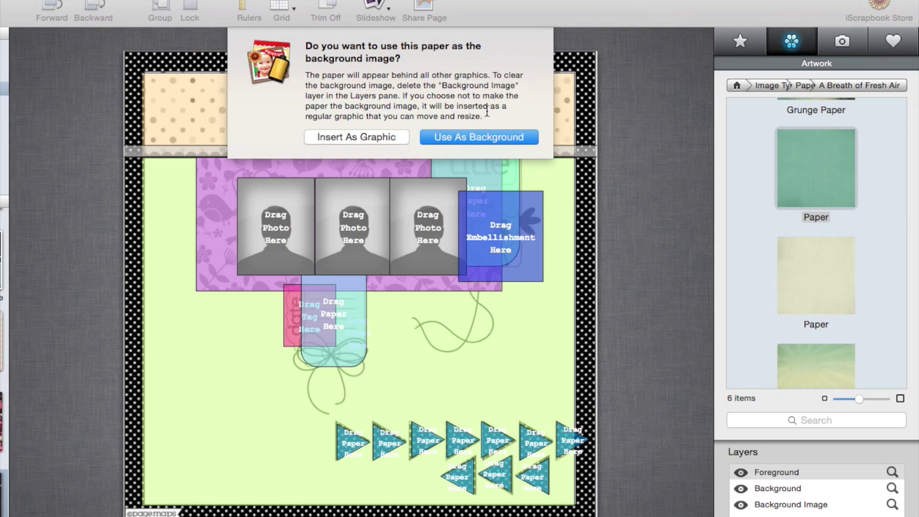
{"action": "left_click", "coordinate": [505, 136]}
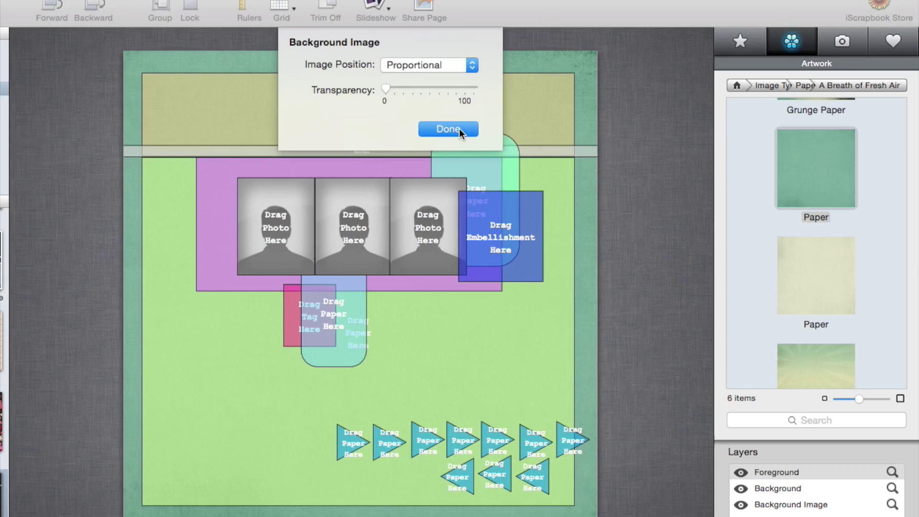
{"action": "left_click", "coordinate": [459, 128]}
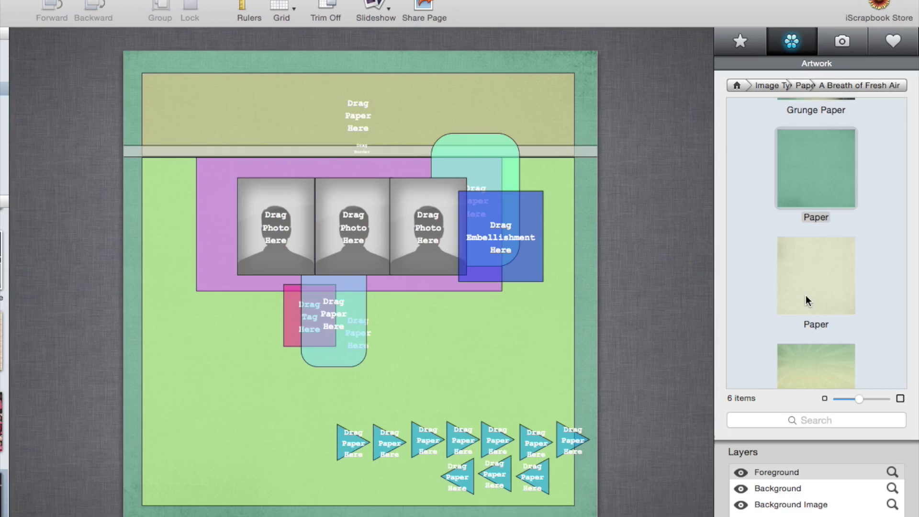
{"action": "scroll", "coordinate": [806, 295], "scroll_direction": "down", "scroll_amount": 2}
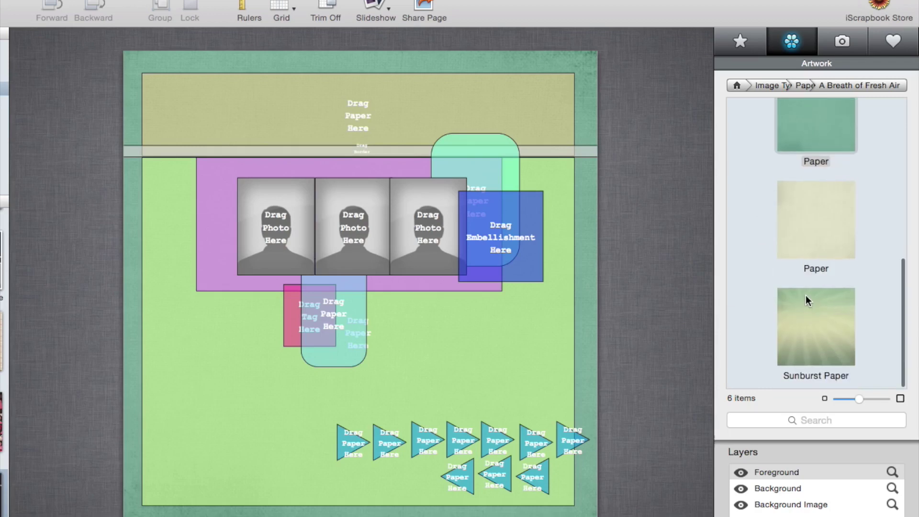